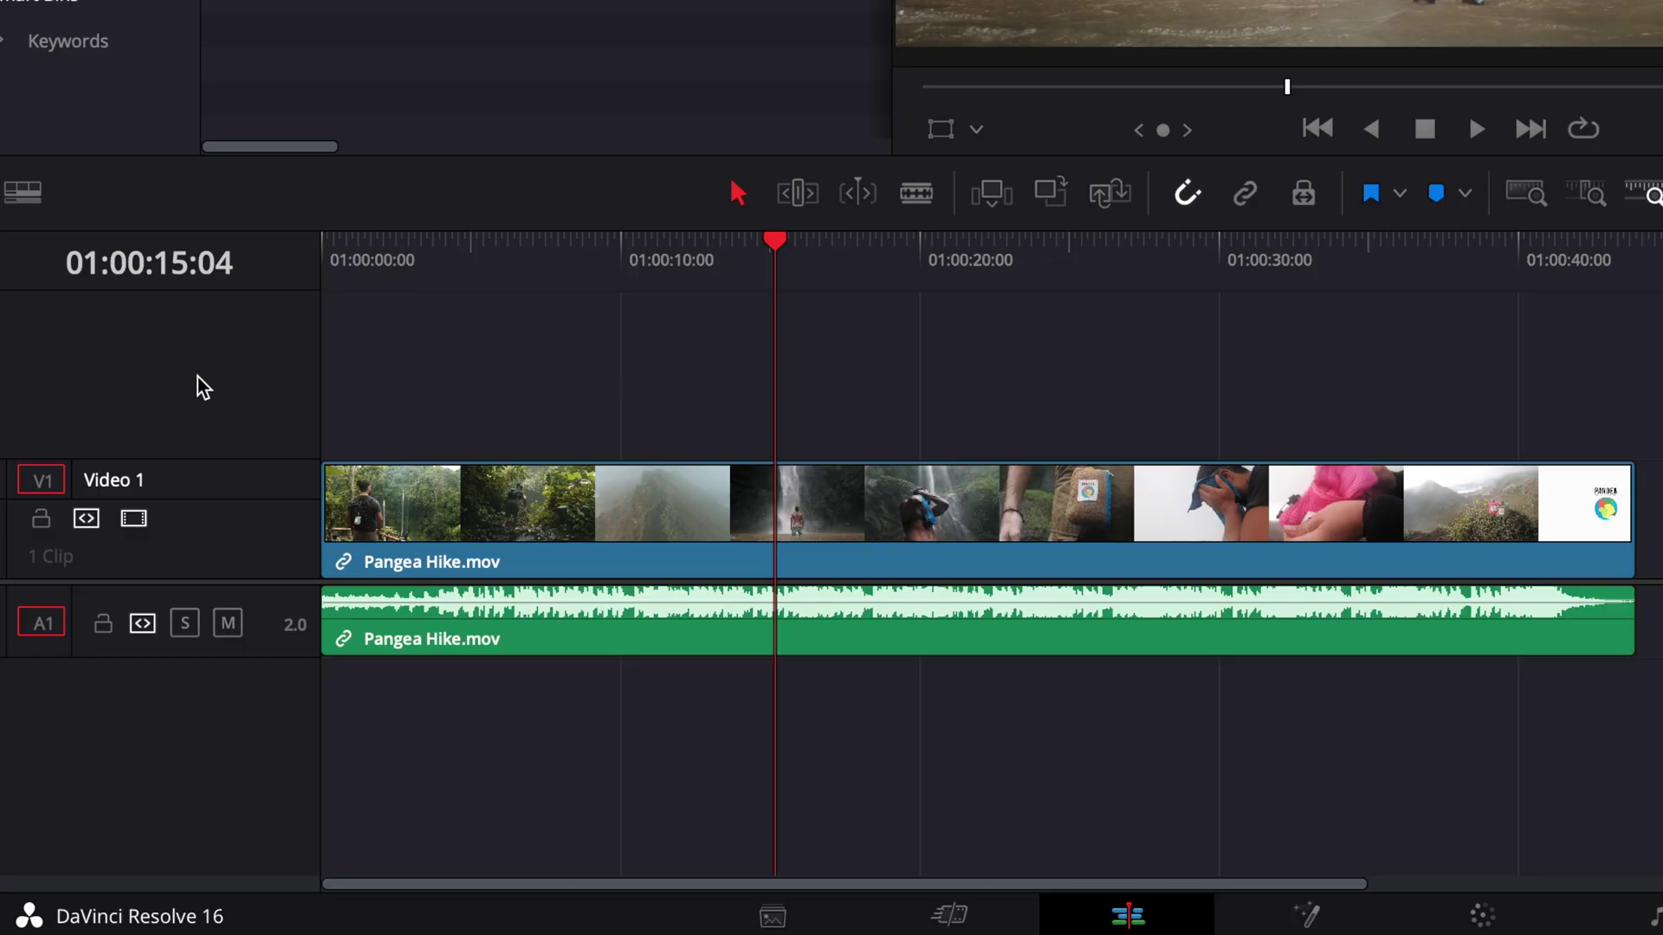
Step: Add a subtitle track and a 'Subtitle' caption clip at 01:00:15:04 on ST1
right_click(201, 386)
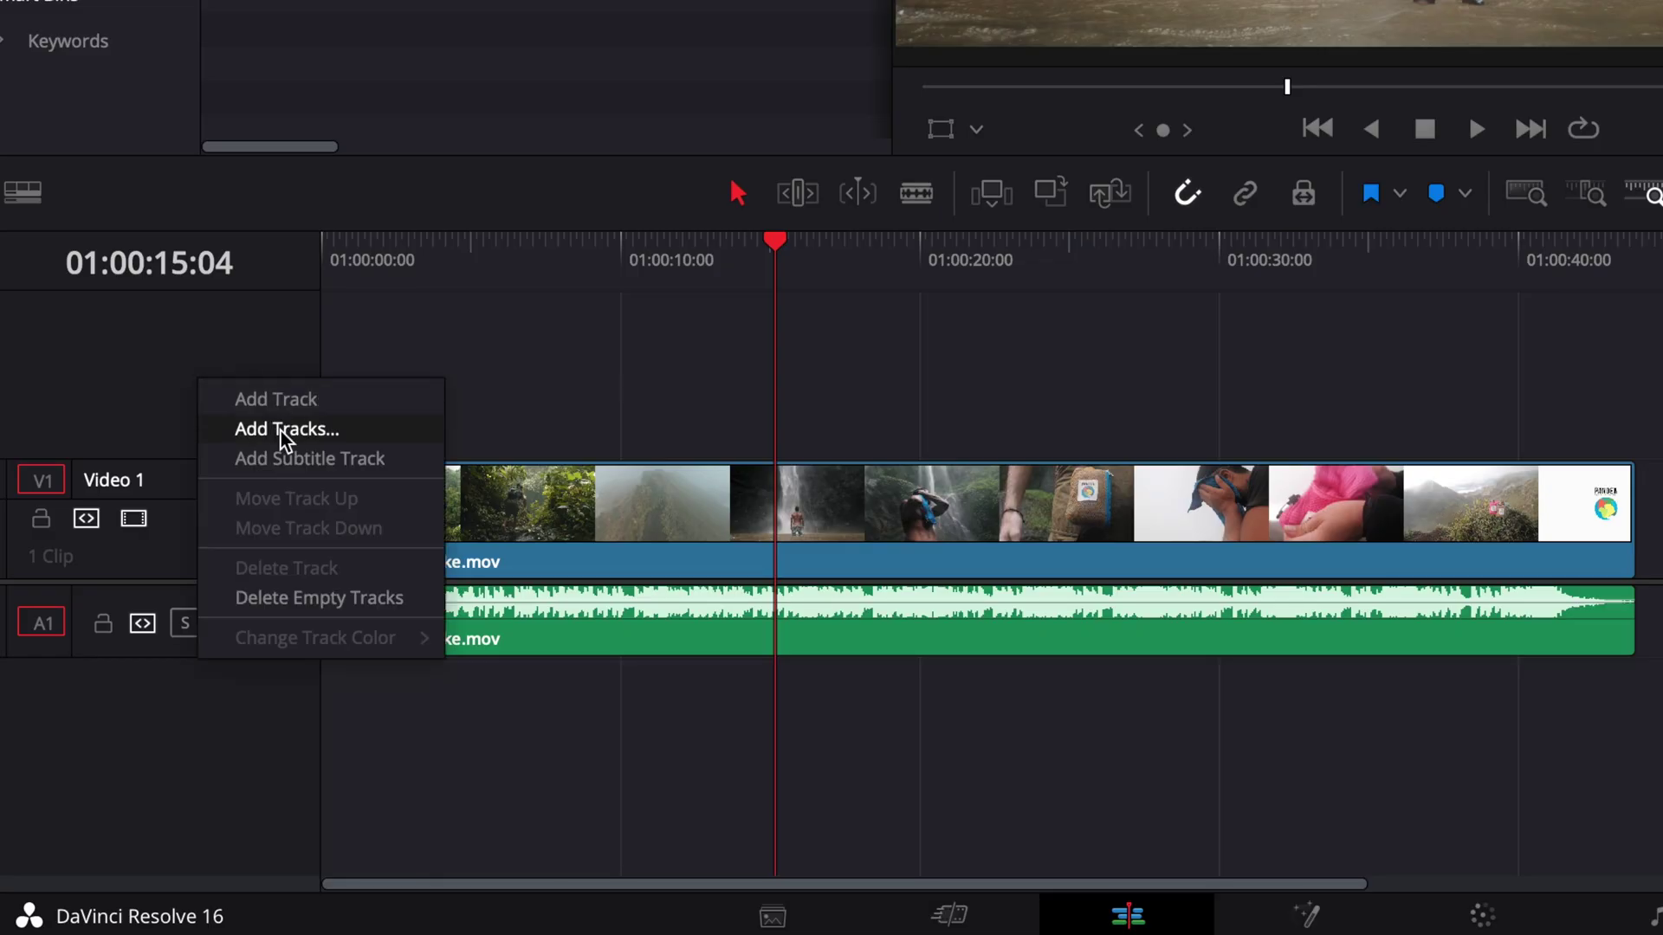
left_click(295, 459)
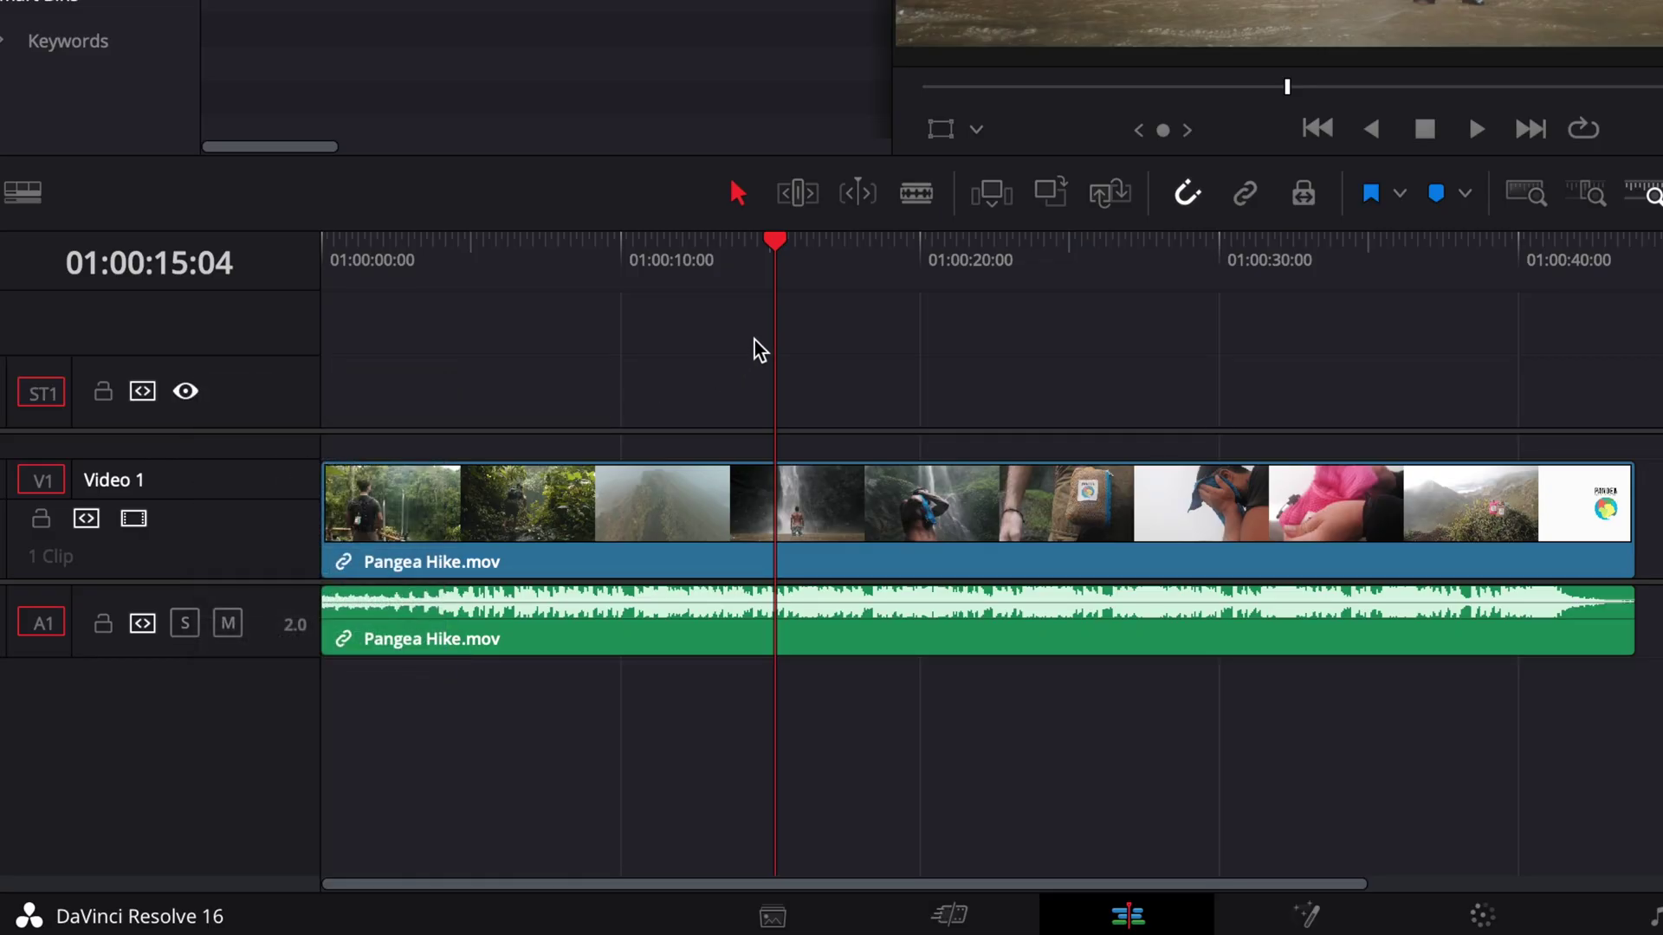
left_click(781, 258)
mouse_move(781, 258)
left_mouse_down()
mouse_move(759, 255)
mouse_move(777, 258)
left_mouse_up()
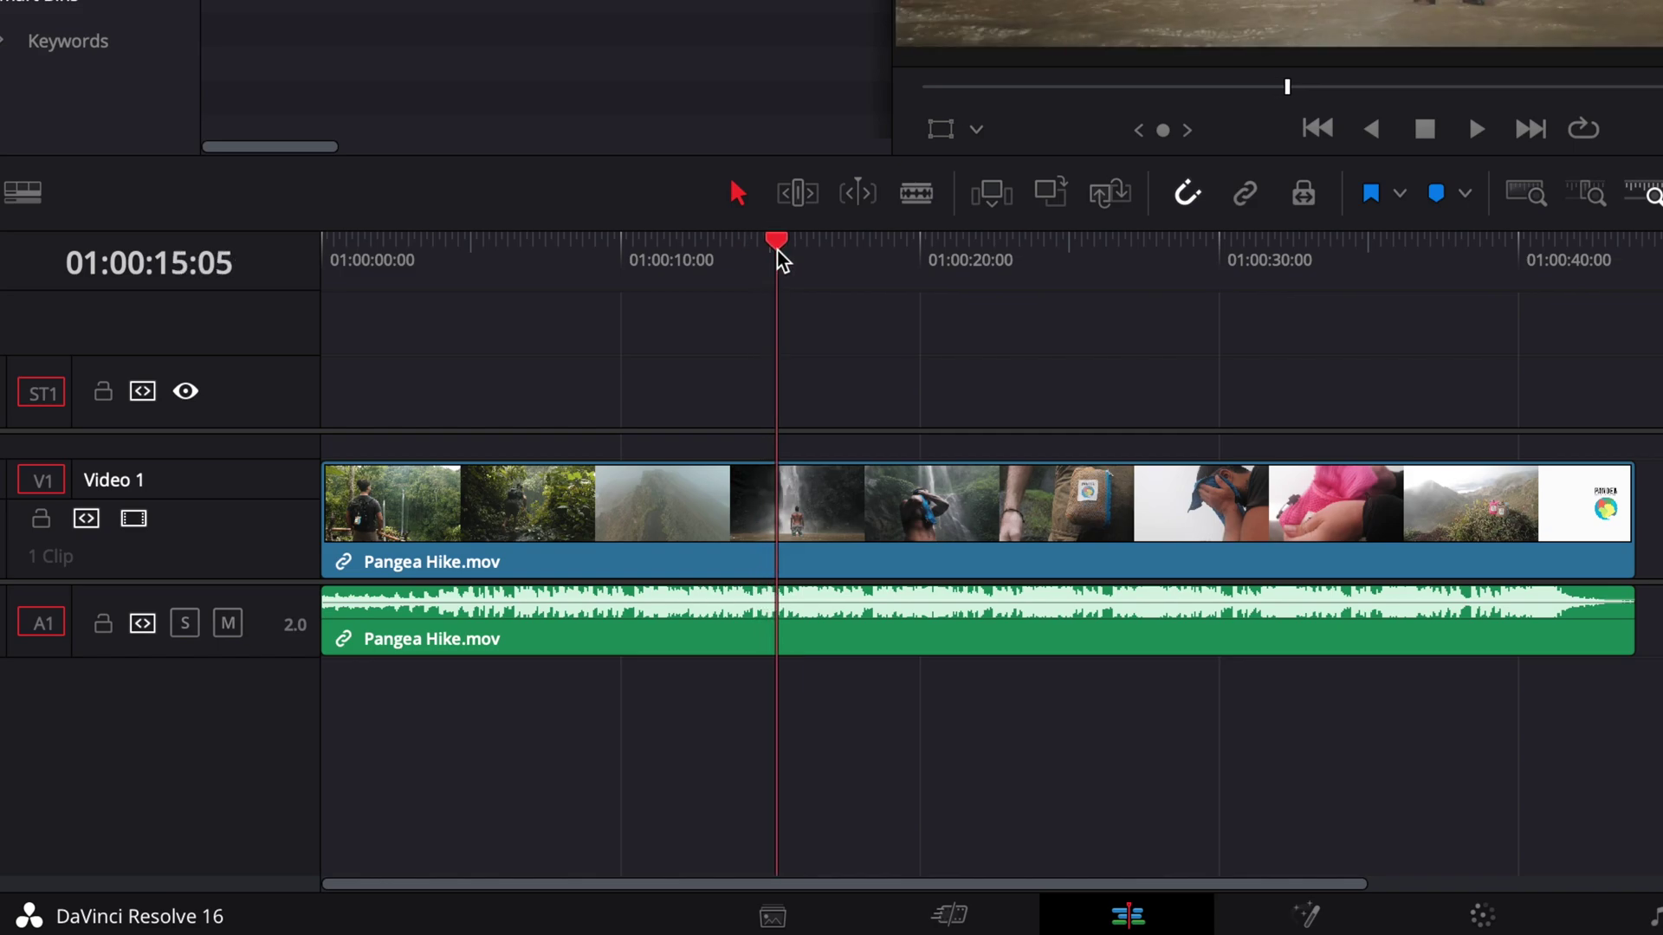
right_click(777, 391)
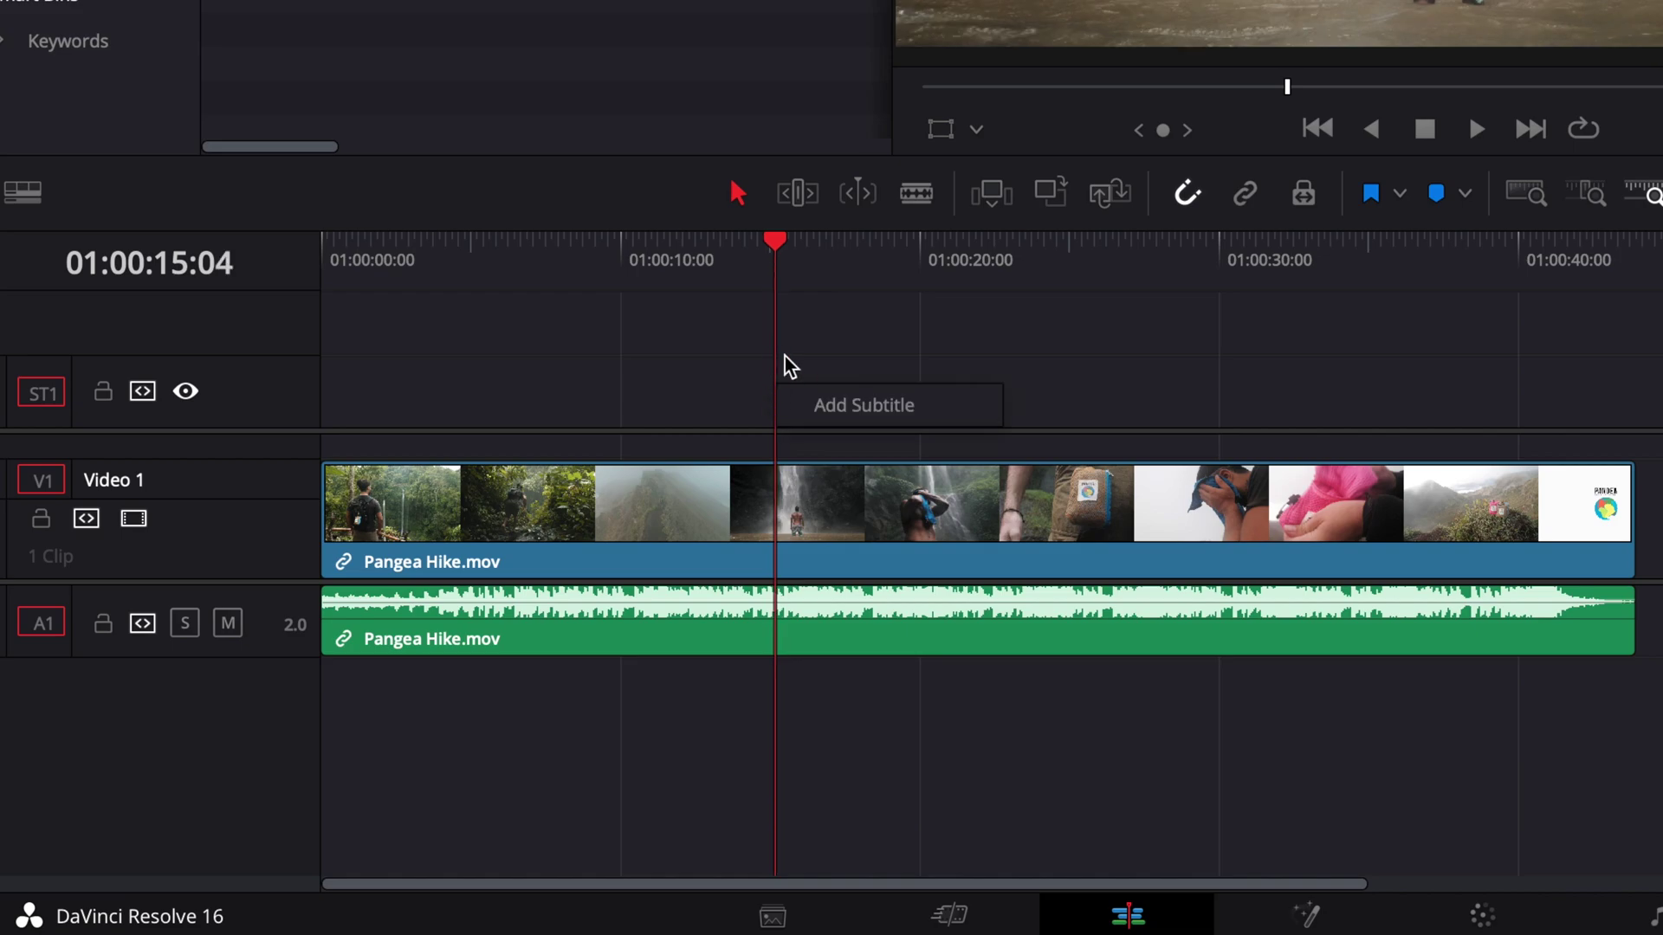
left_click(831, 405)
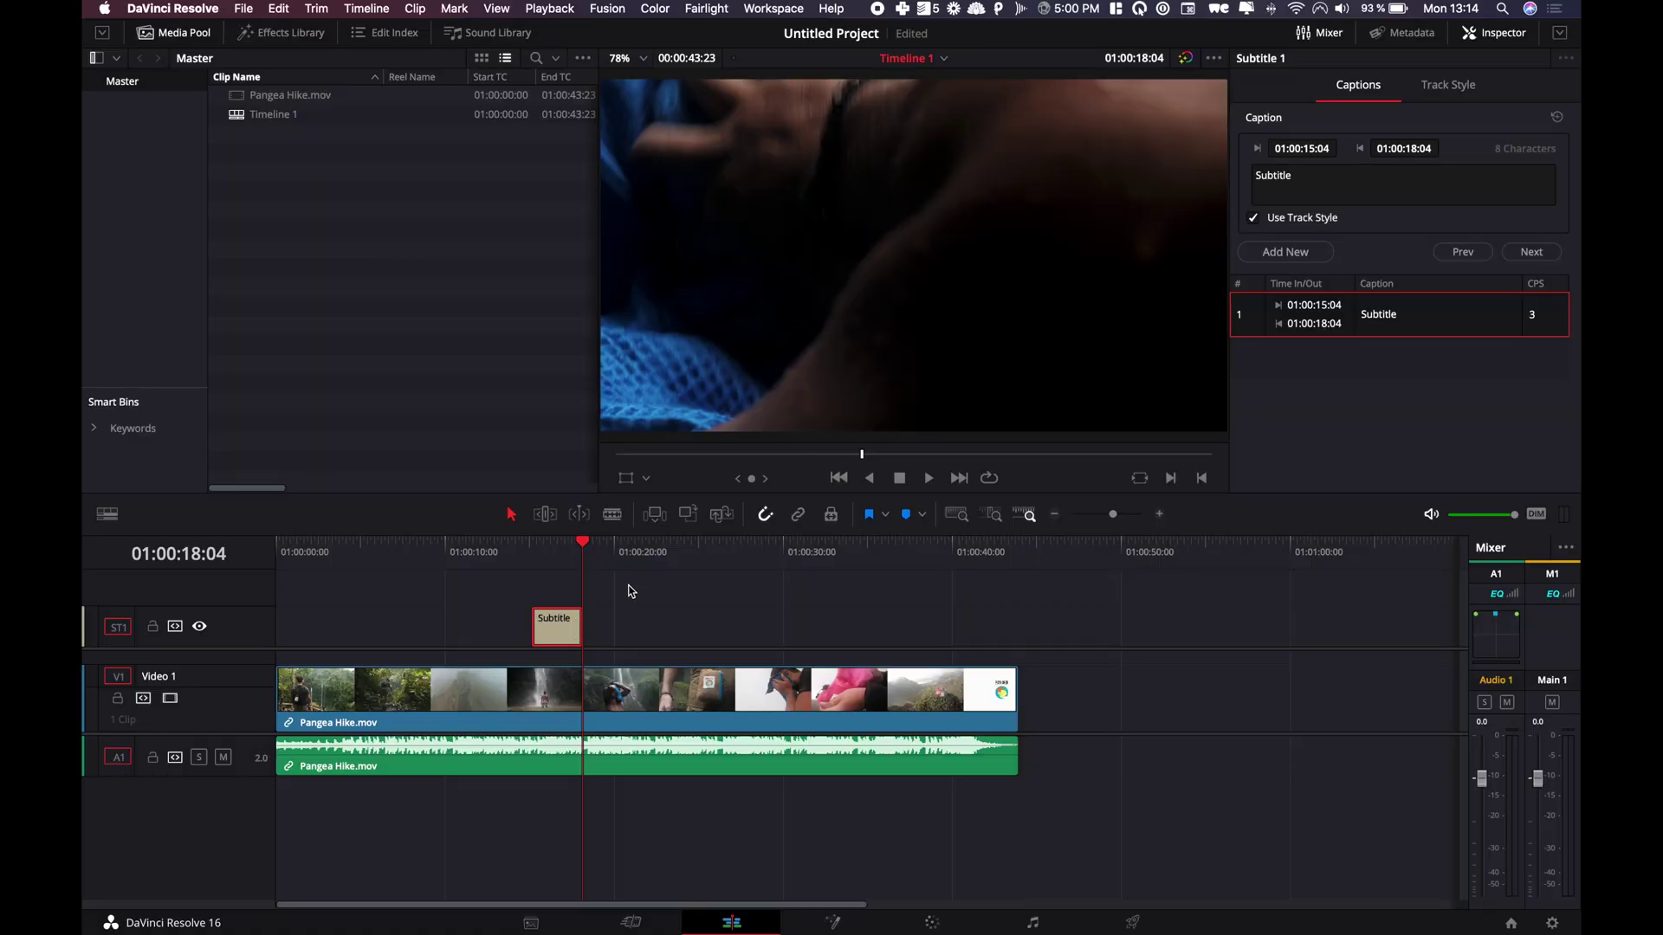
Step: Over the waterfall shot, rewrite the caption text from 'Subtitle' to 'This is a subtitle'
left_click(551, 551)
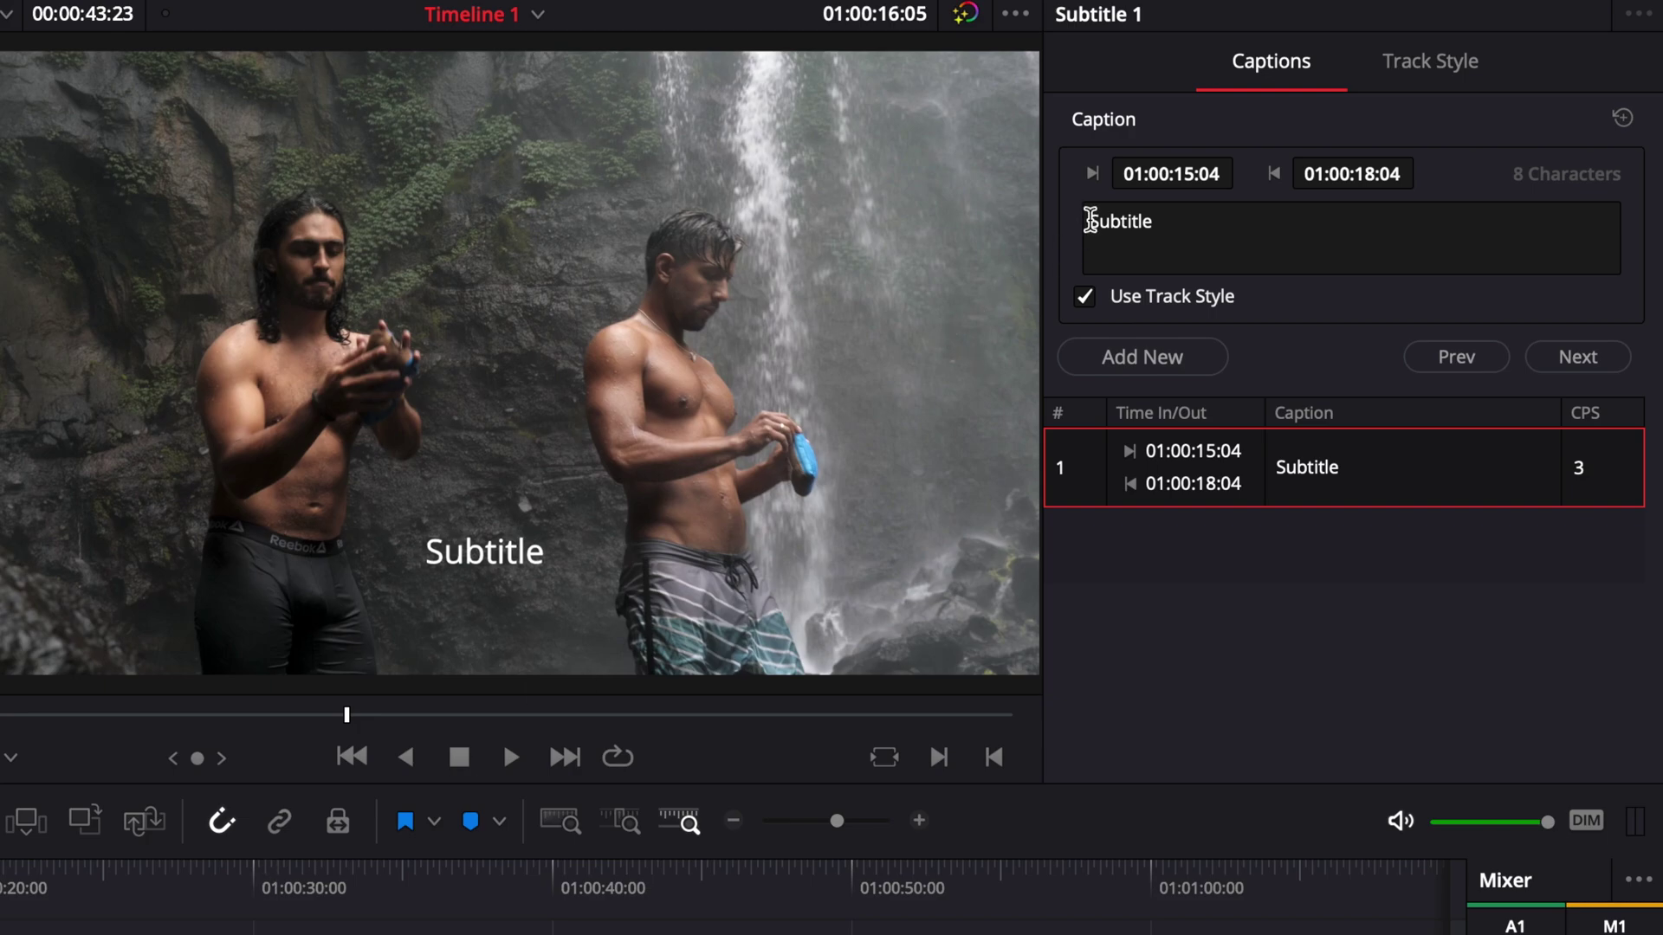
left_click(1100, 227)
key("BackSpace")
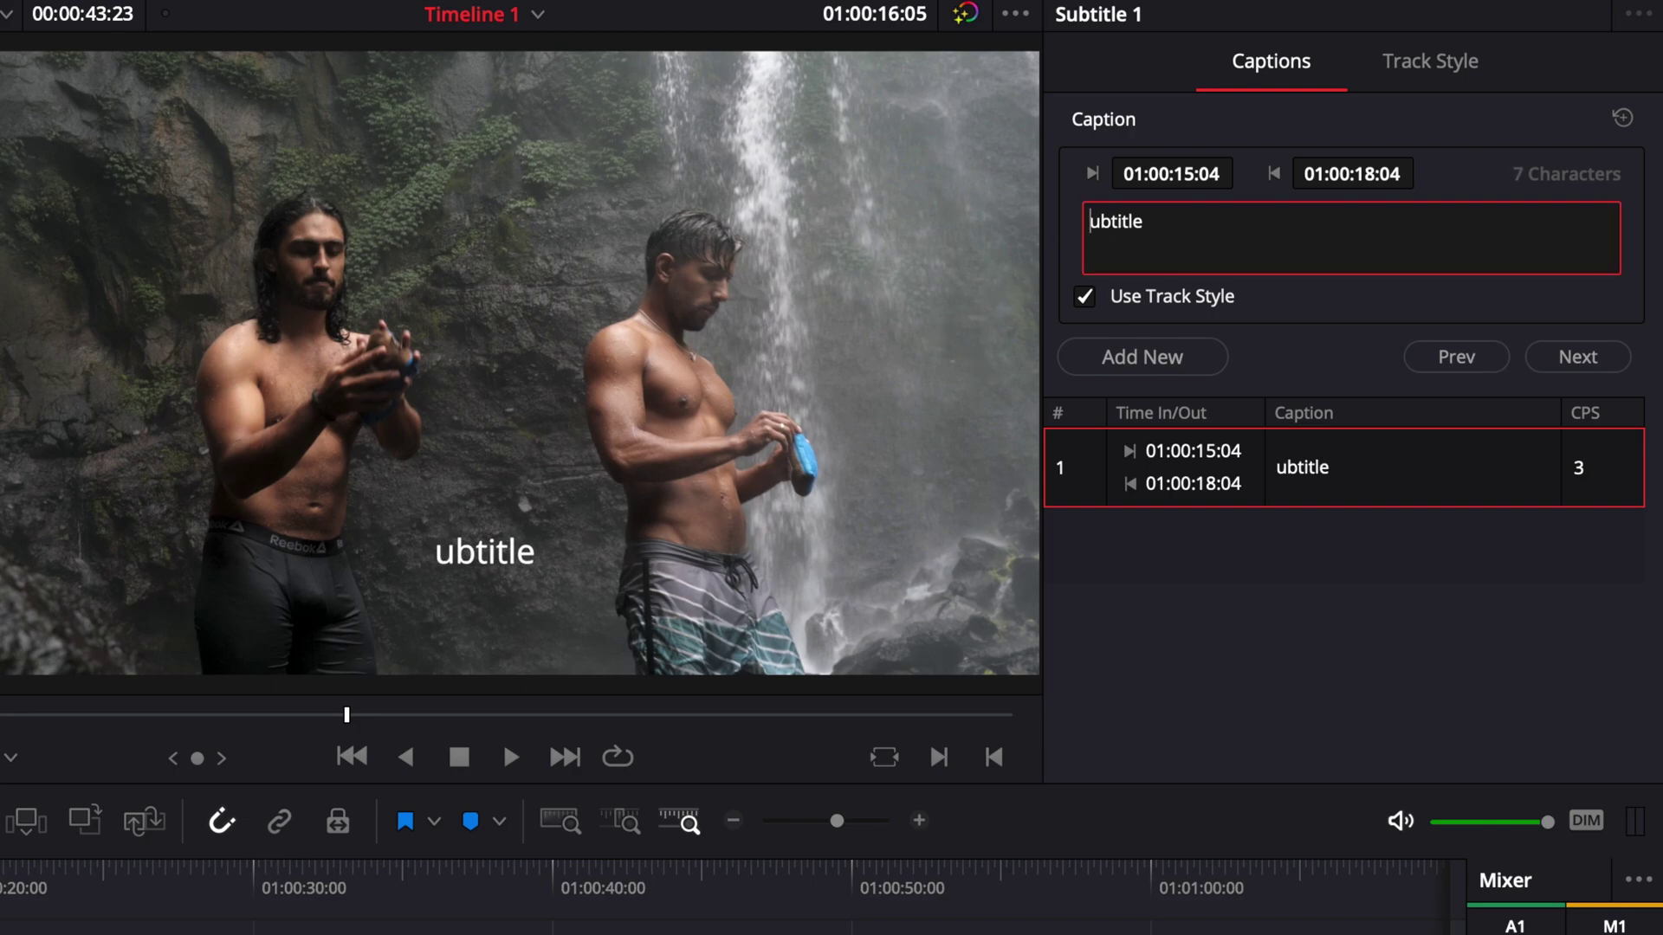
type("This is a s")
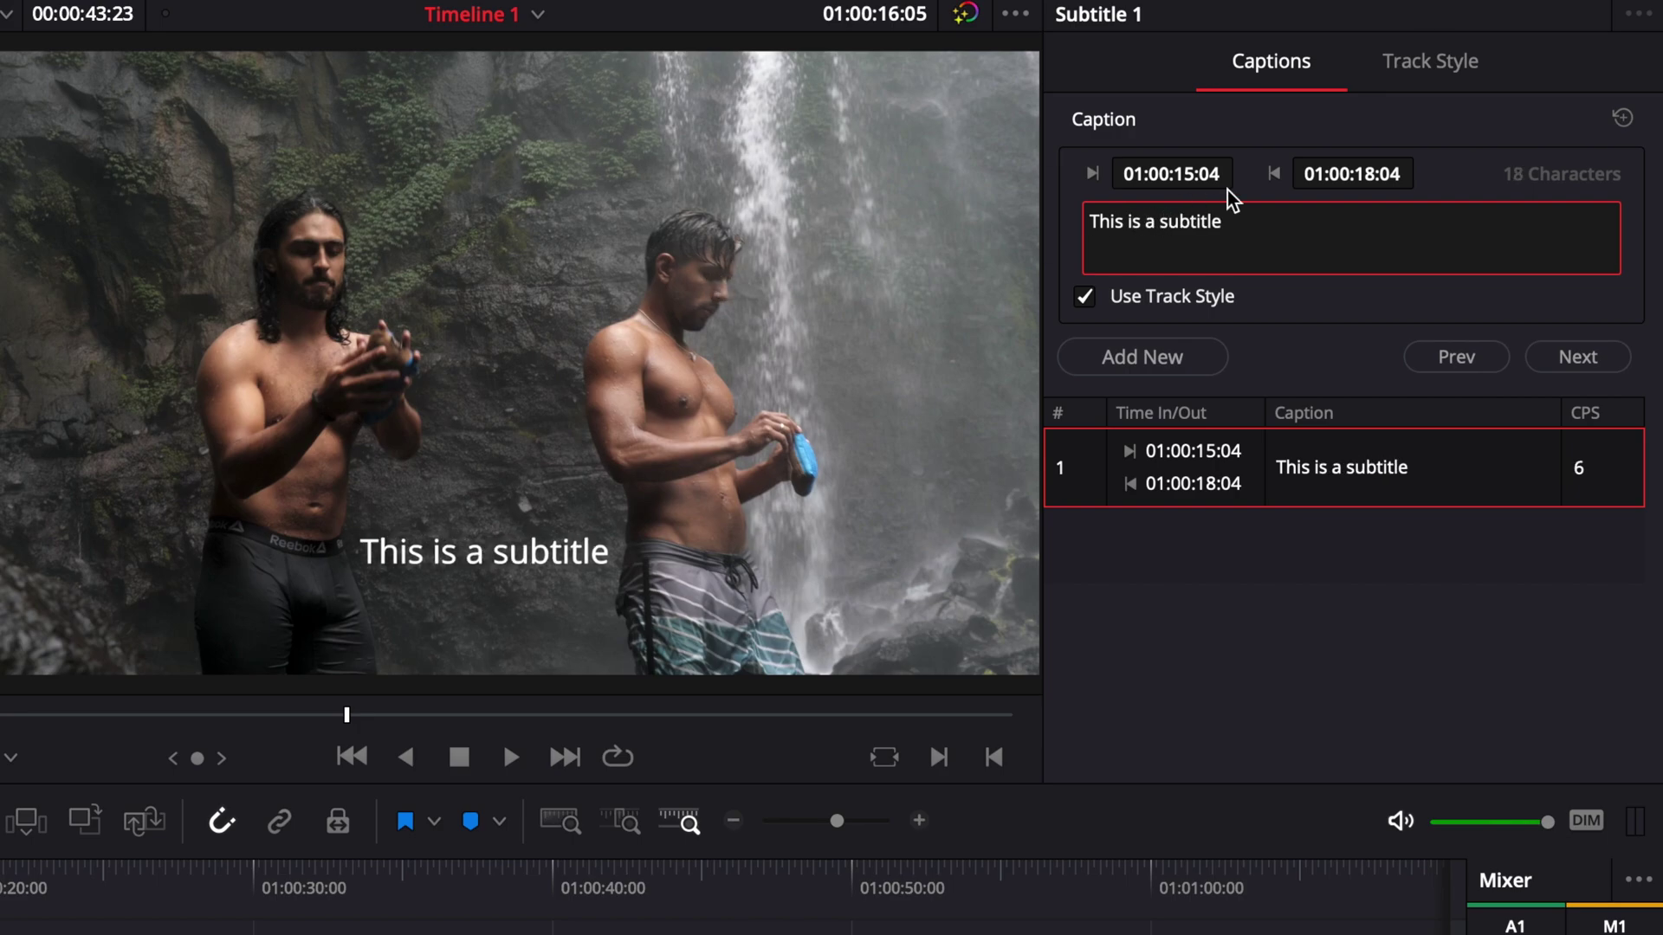
Step: Set the track style to Montserrat, size 67, centre alignment and Y position 140
left_click(1407, 67)
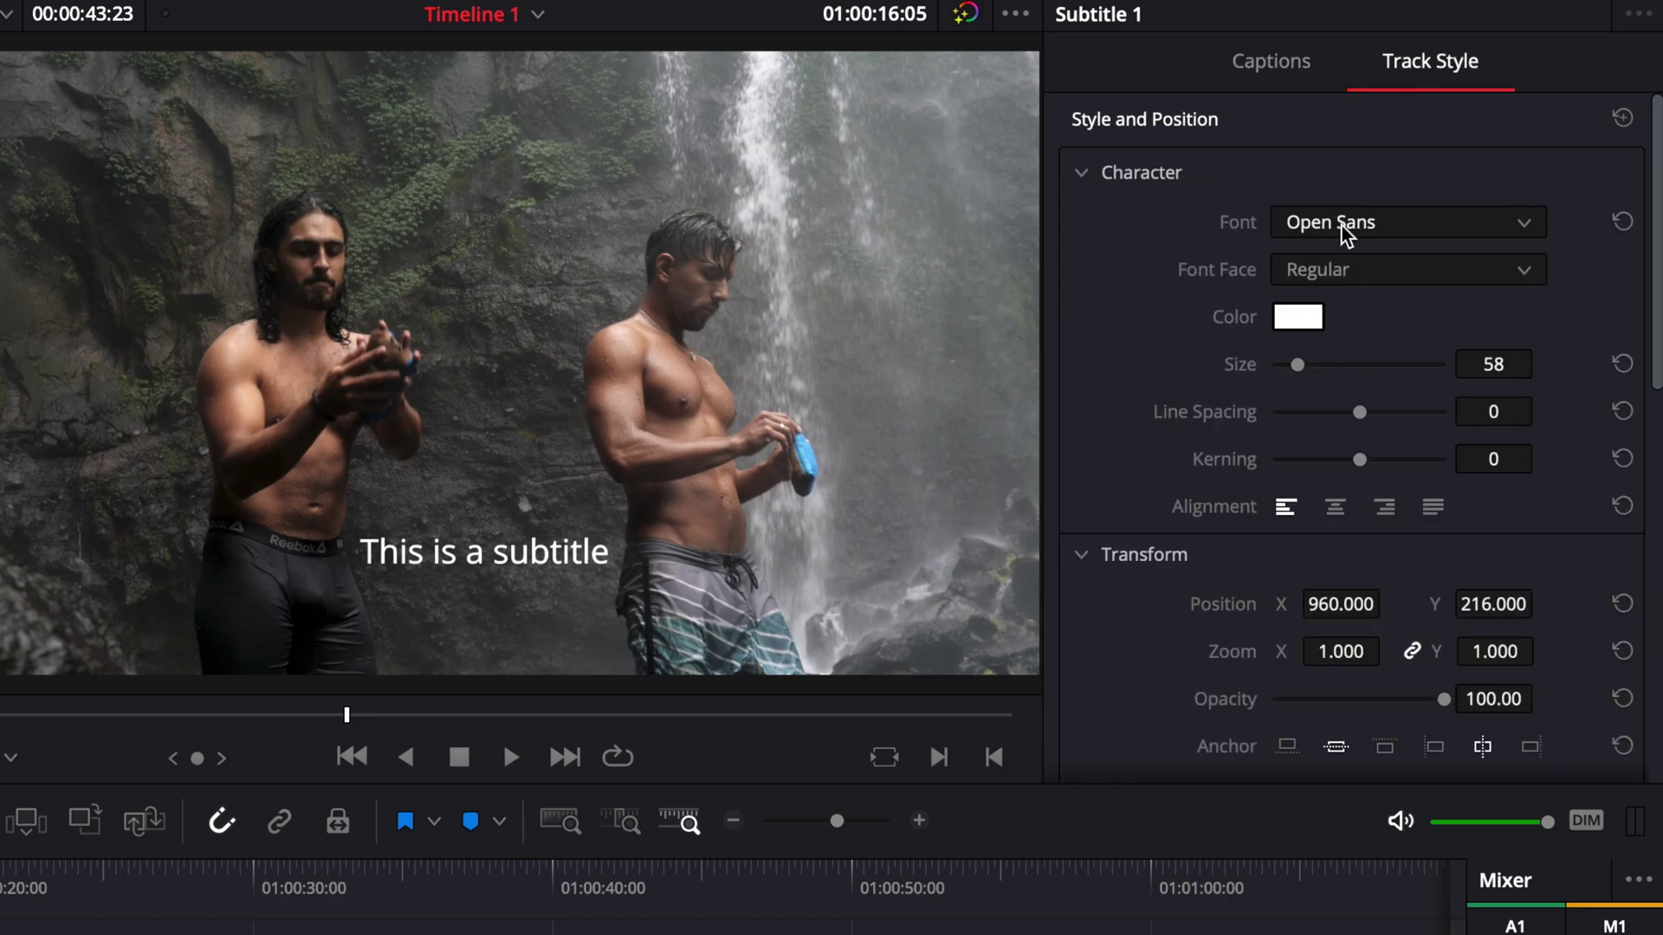
left_click(1347, 225)
key("m")
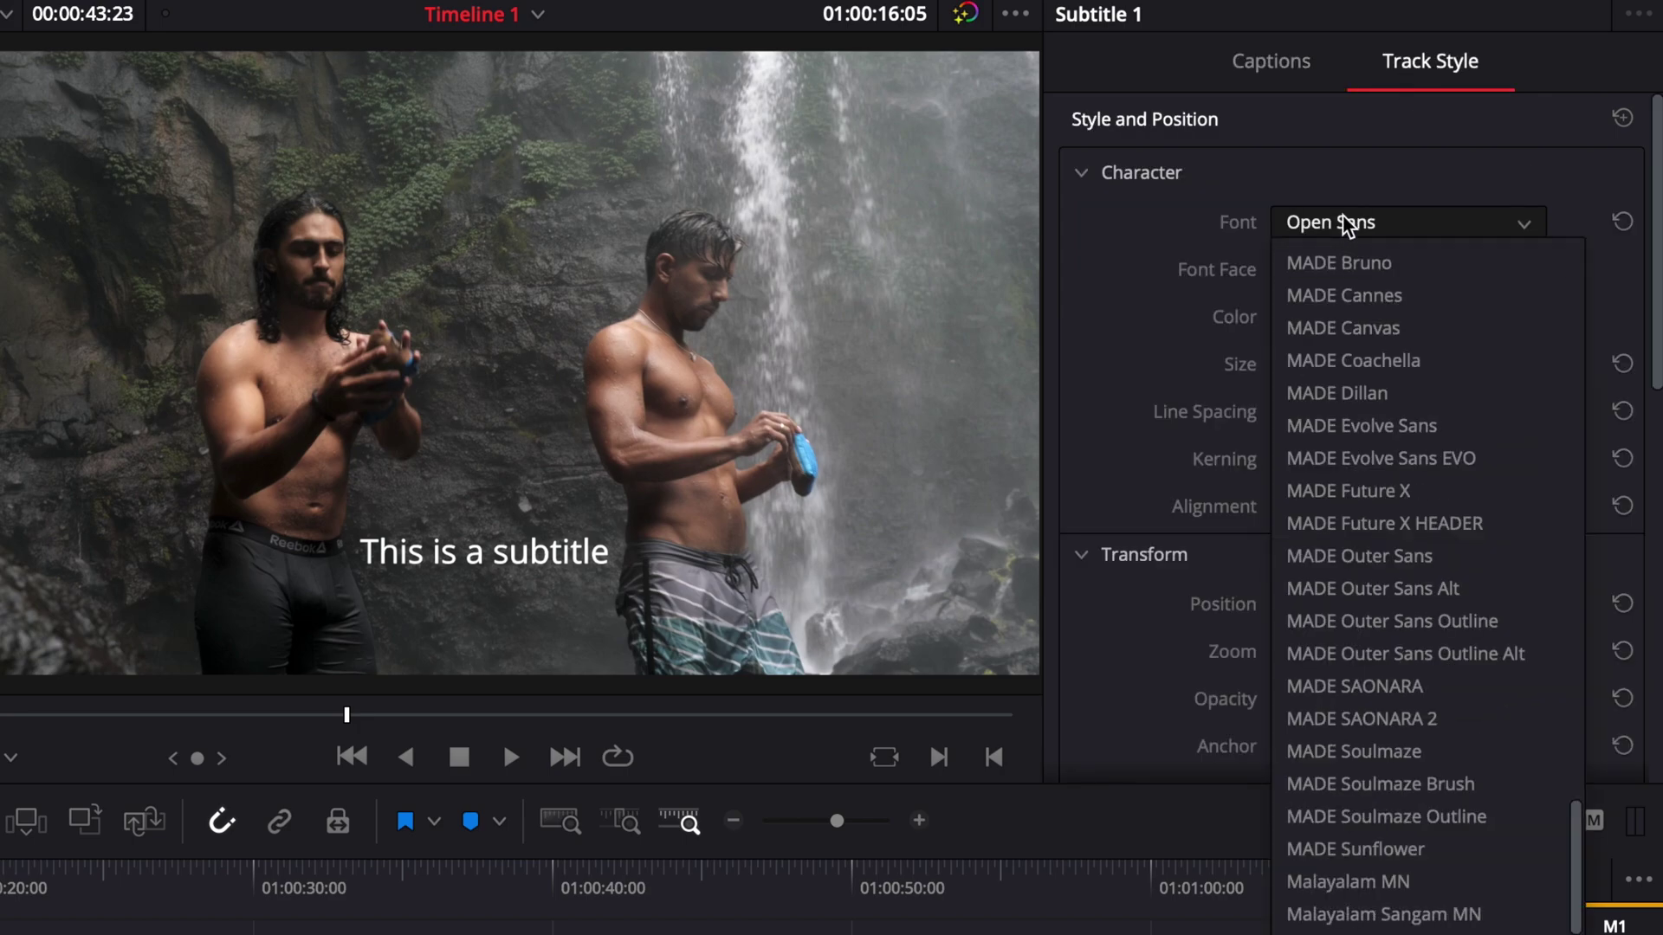
type("ont")
key("Return")
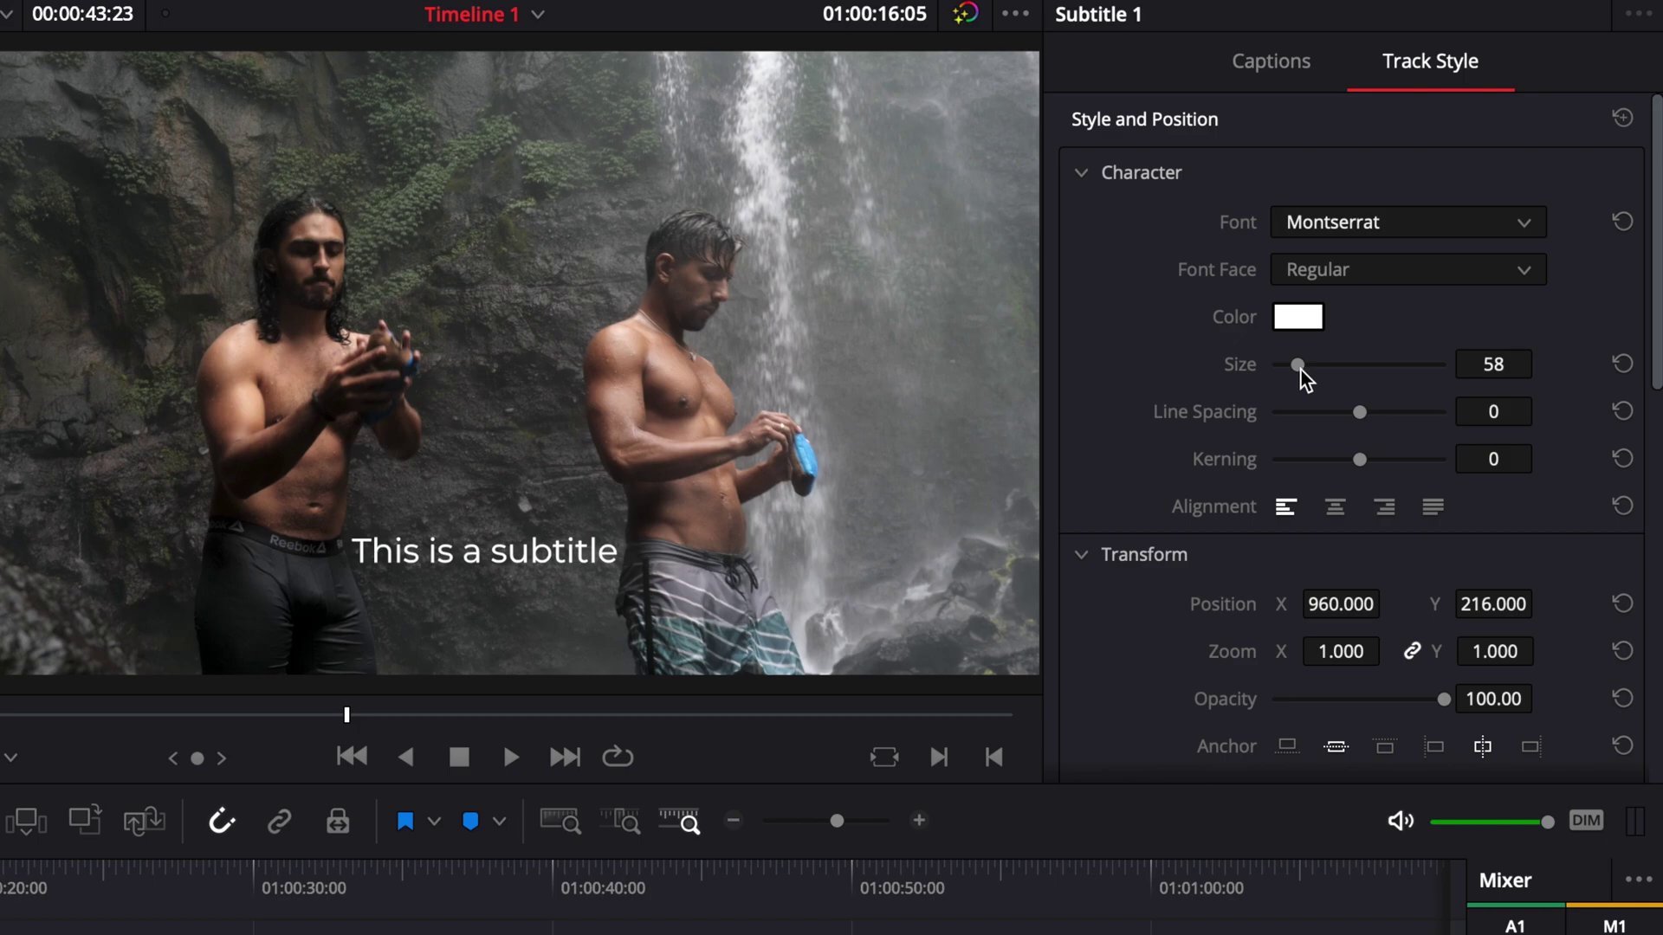
left_click_drag(1299, 368, 1302, 368)
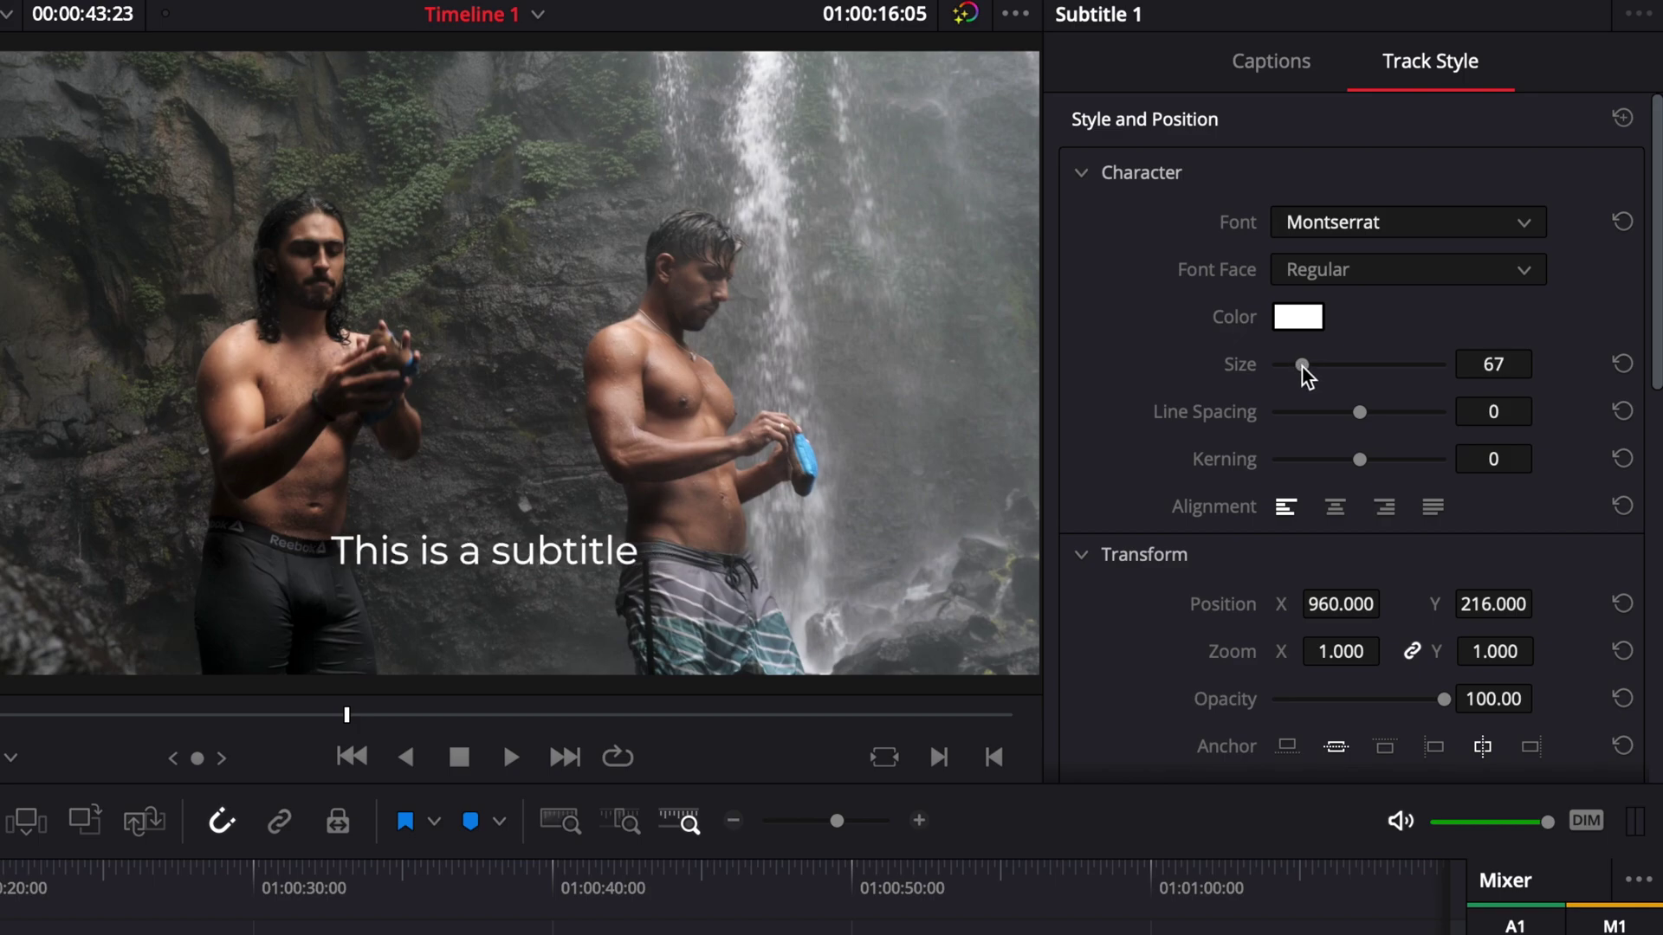
scroll(1212, 386, "down", 1)
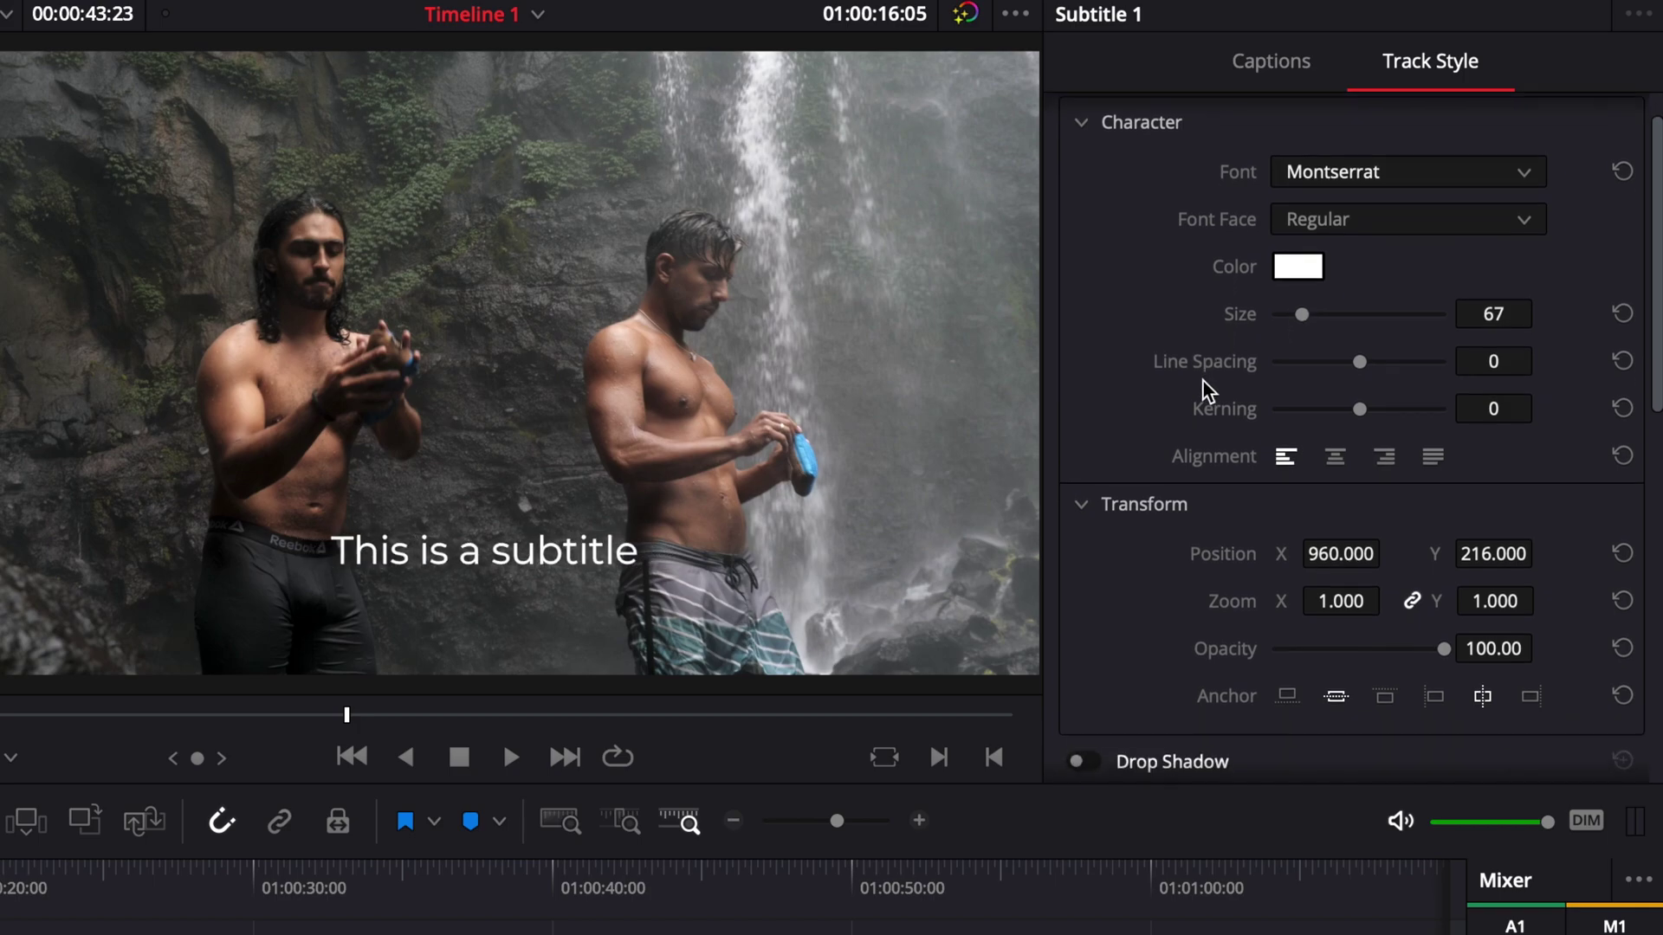
left_click(1338, 456)
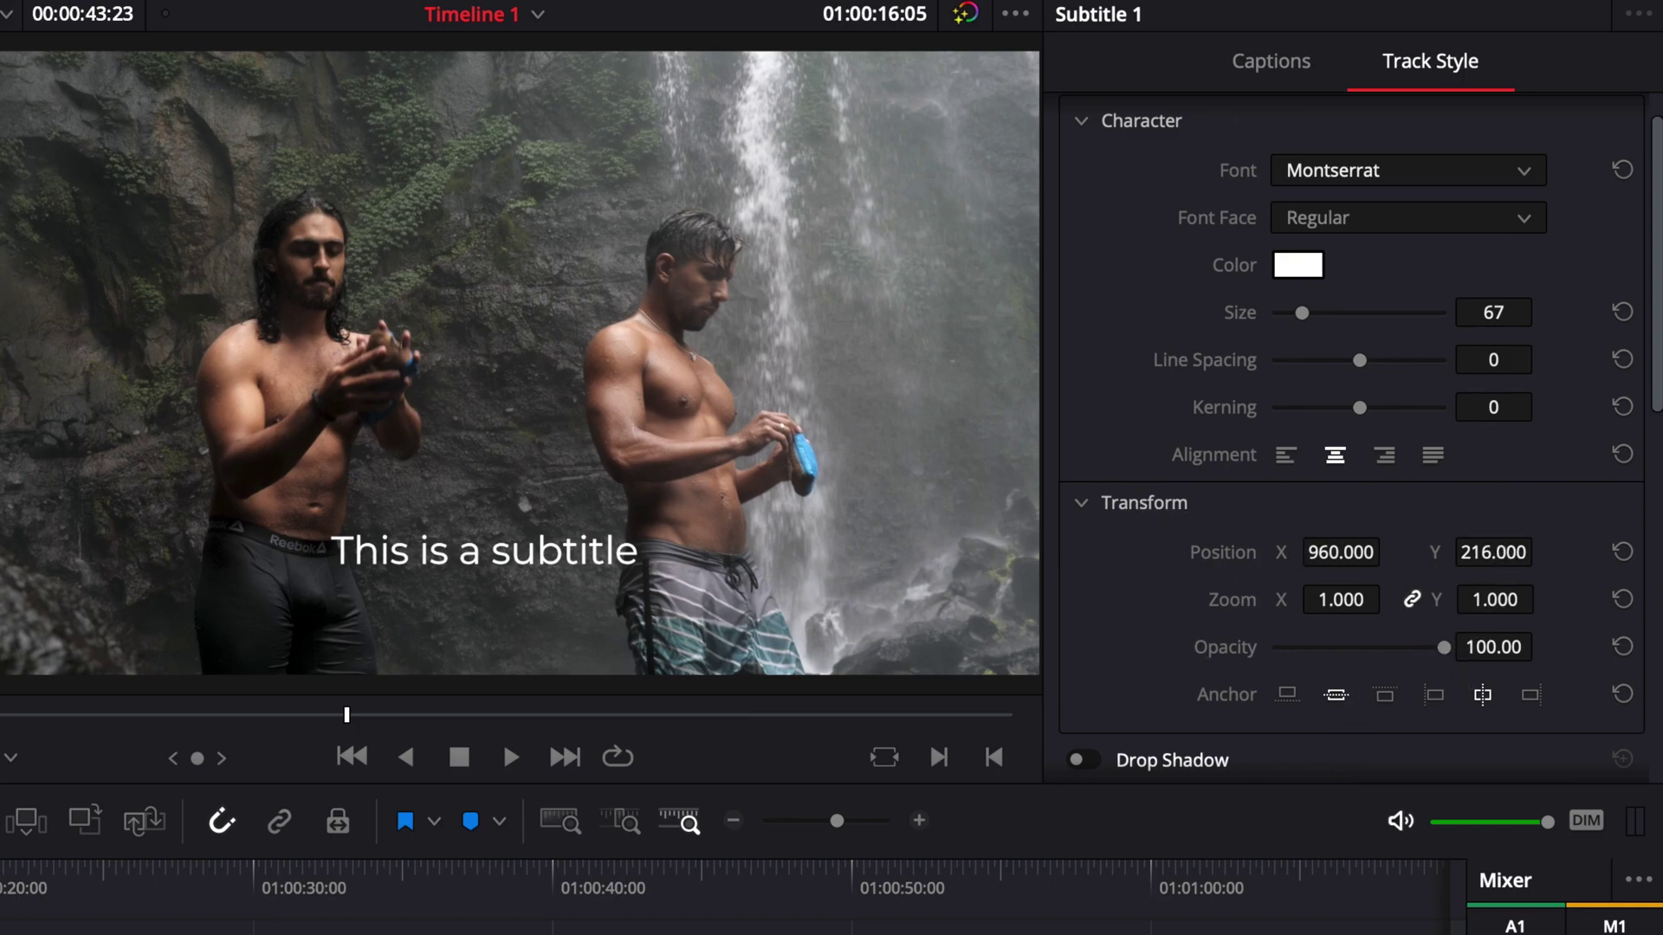
left_click_drag(1491, 553, 1514, 561)
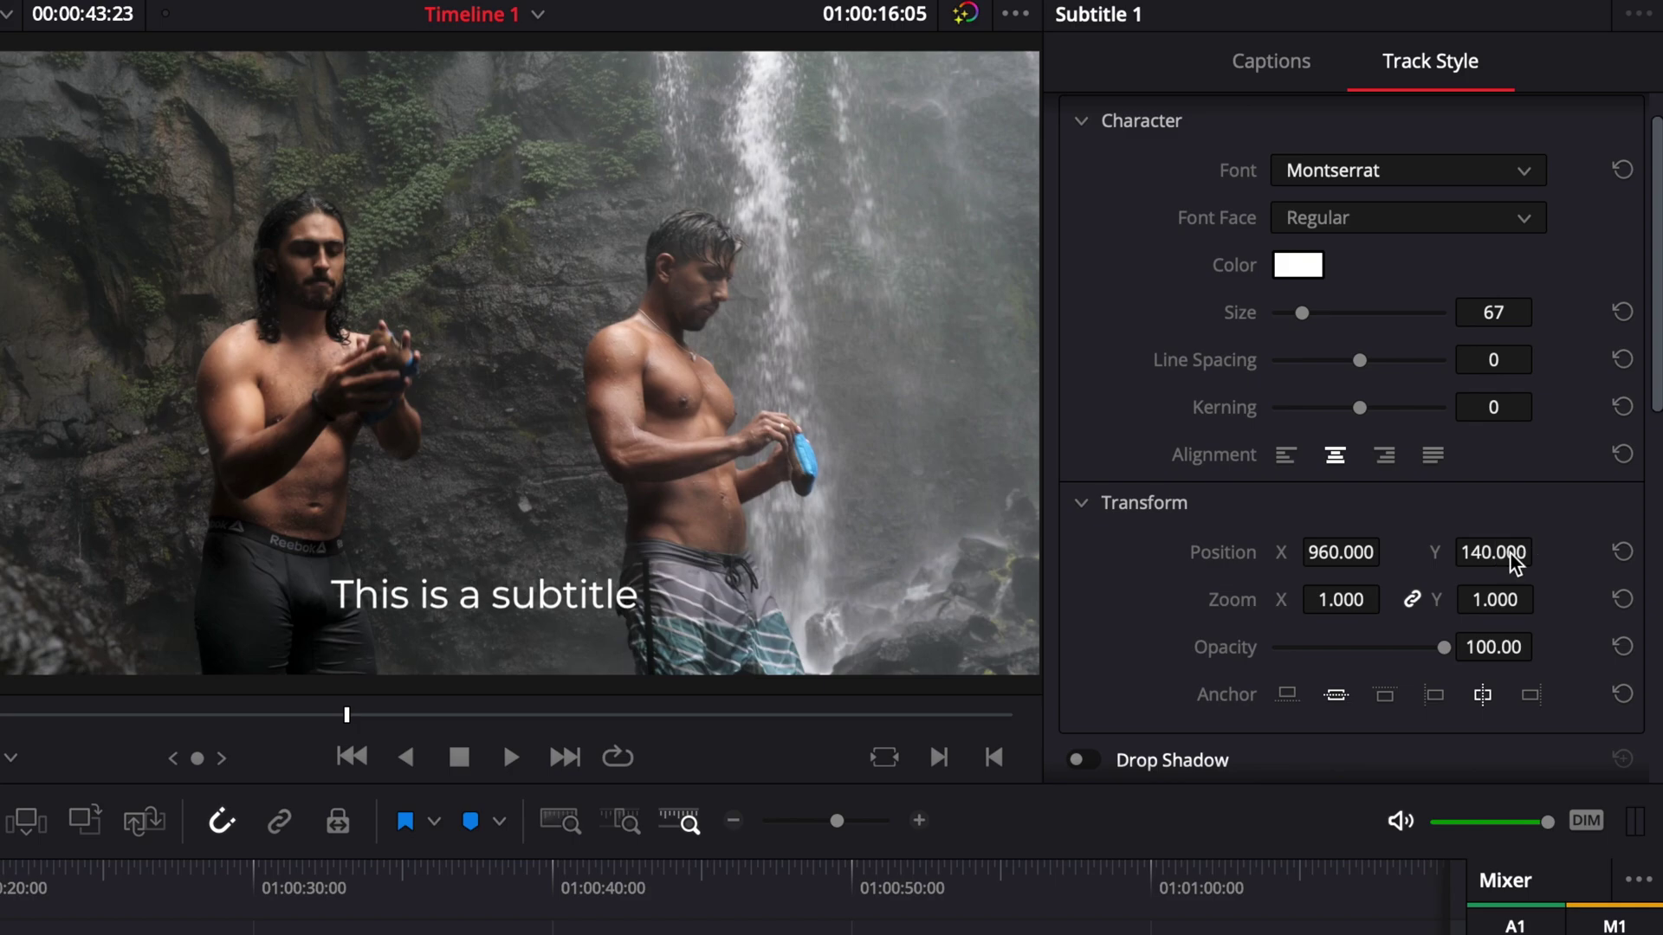
Step: Enable a drop shadow at opacity 100, offset X 5, Y -8; preview, then switch it off
scroll(1256, 435, "down", 10)
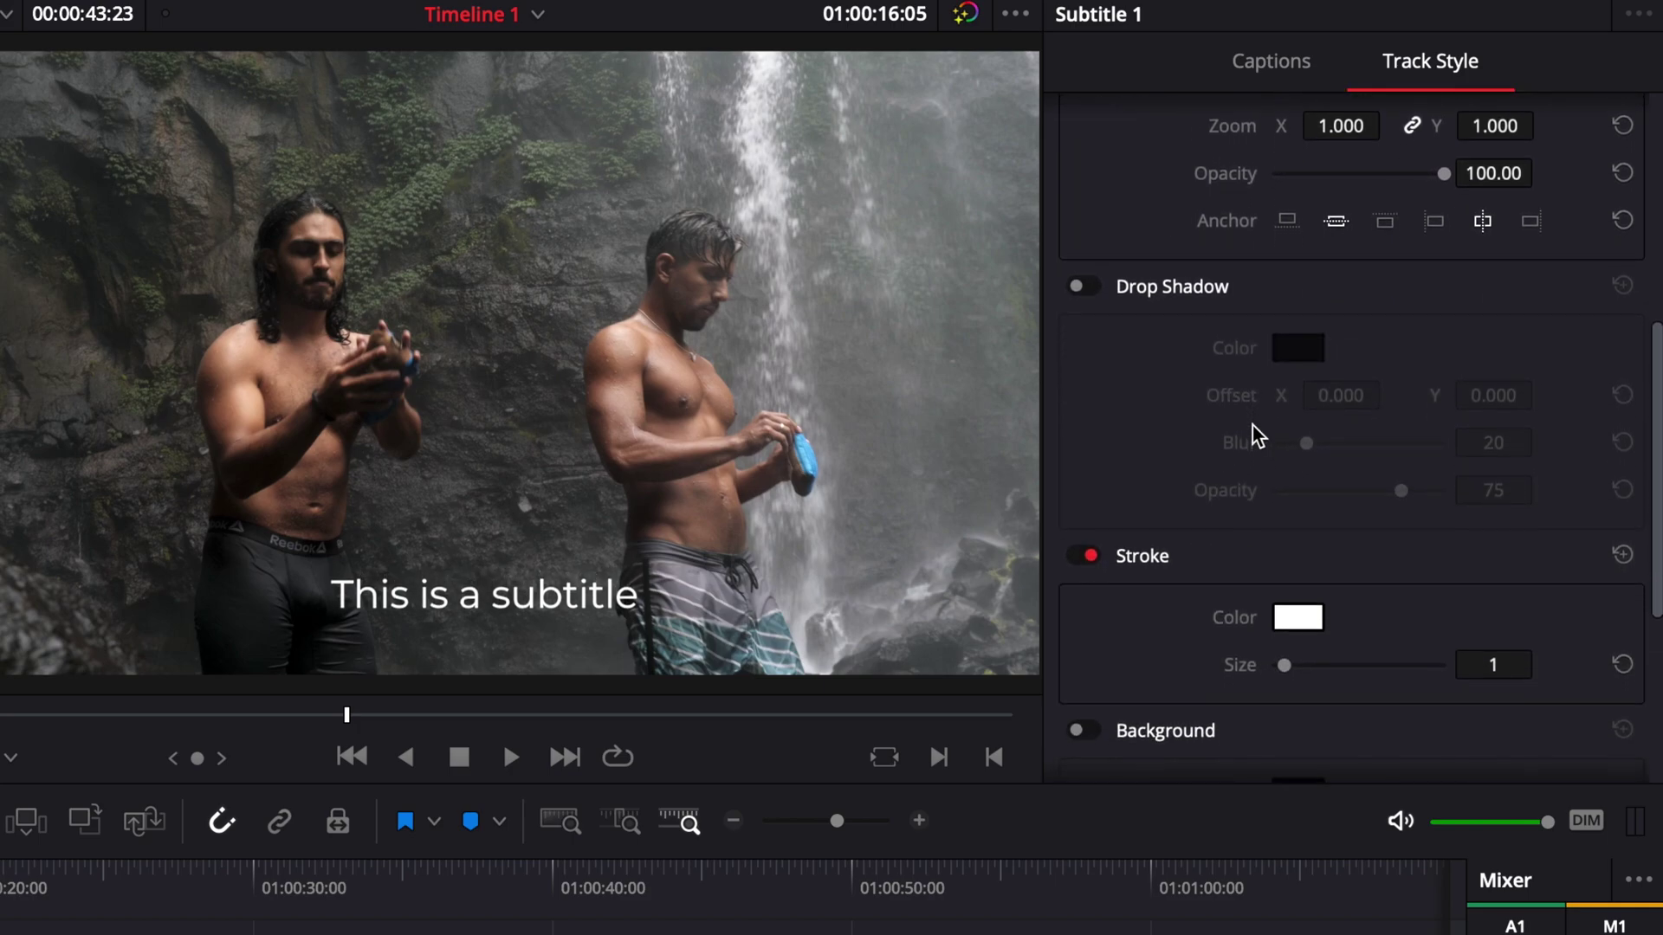
left_click(1083, 286)
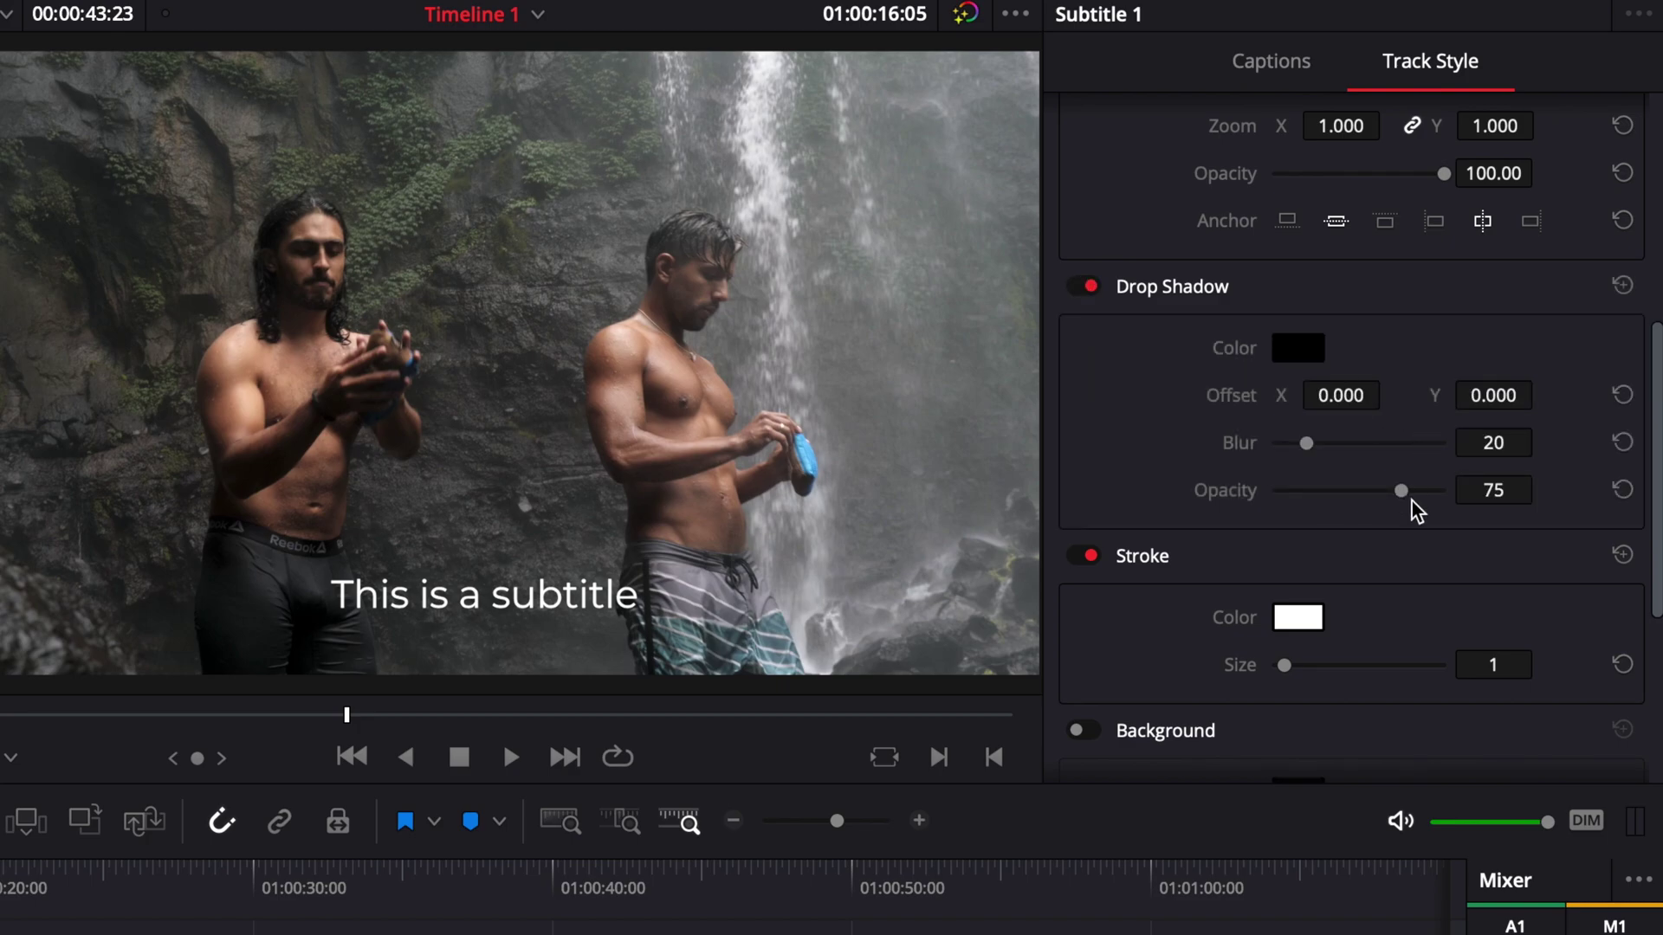
left_click_drag(1412, 502, 1494, 487)
left_click_drag(1348, 410, 1388, 392)
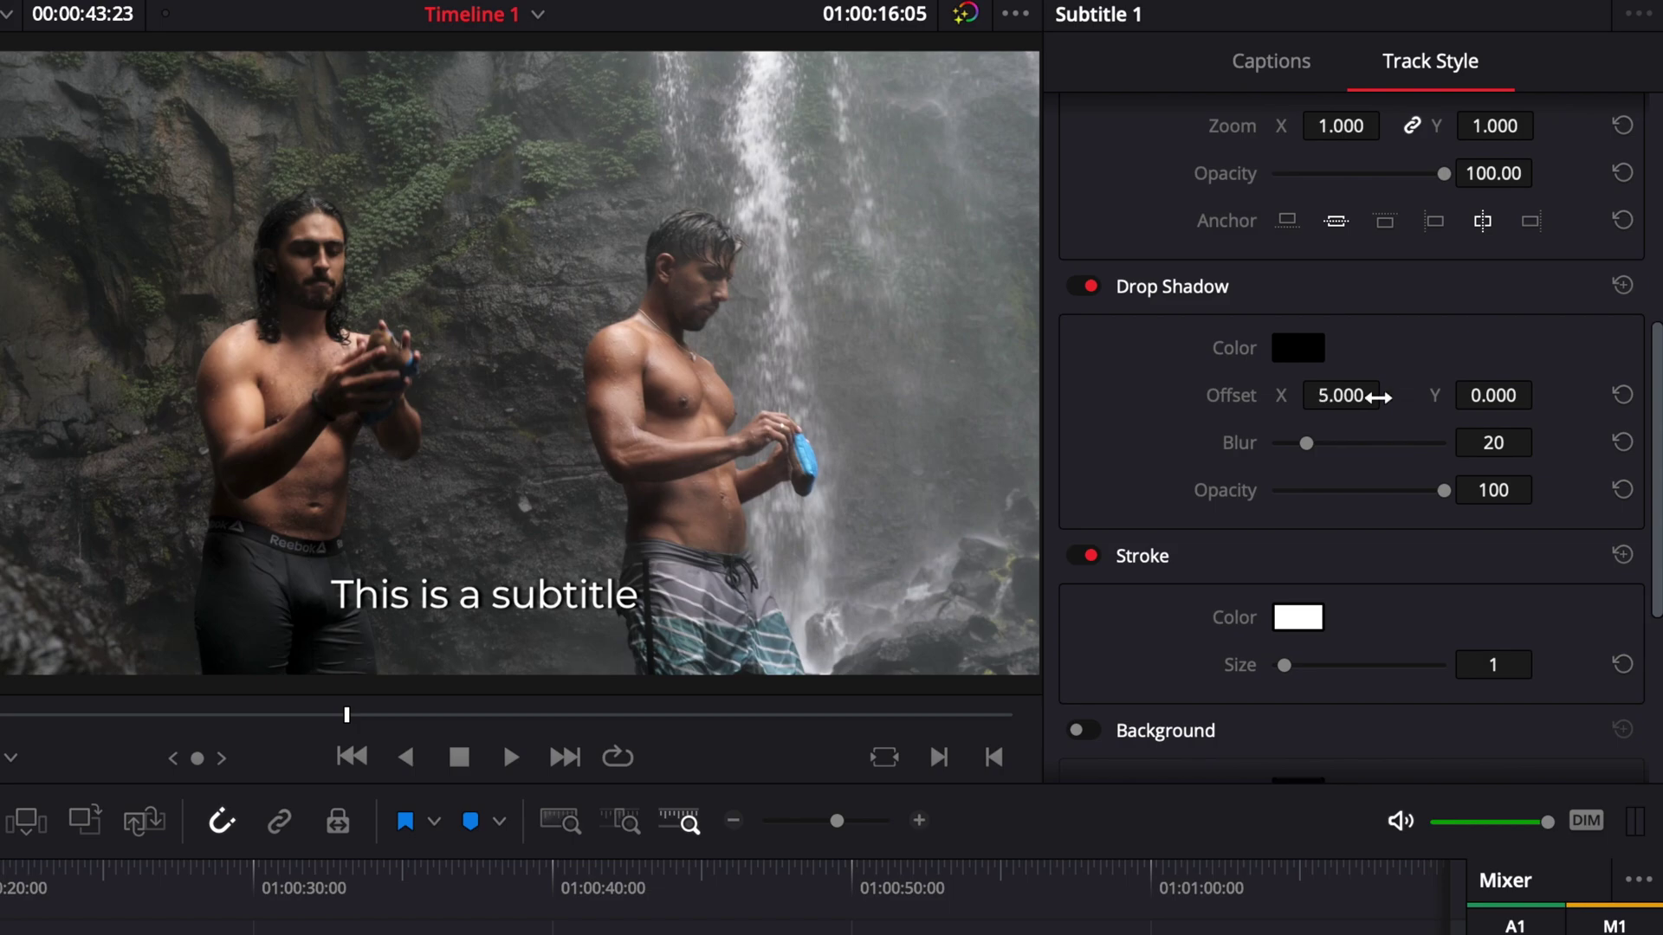
left_click_drag(1541, 394, 1493, 394)
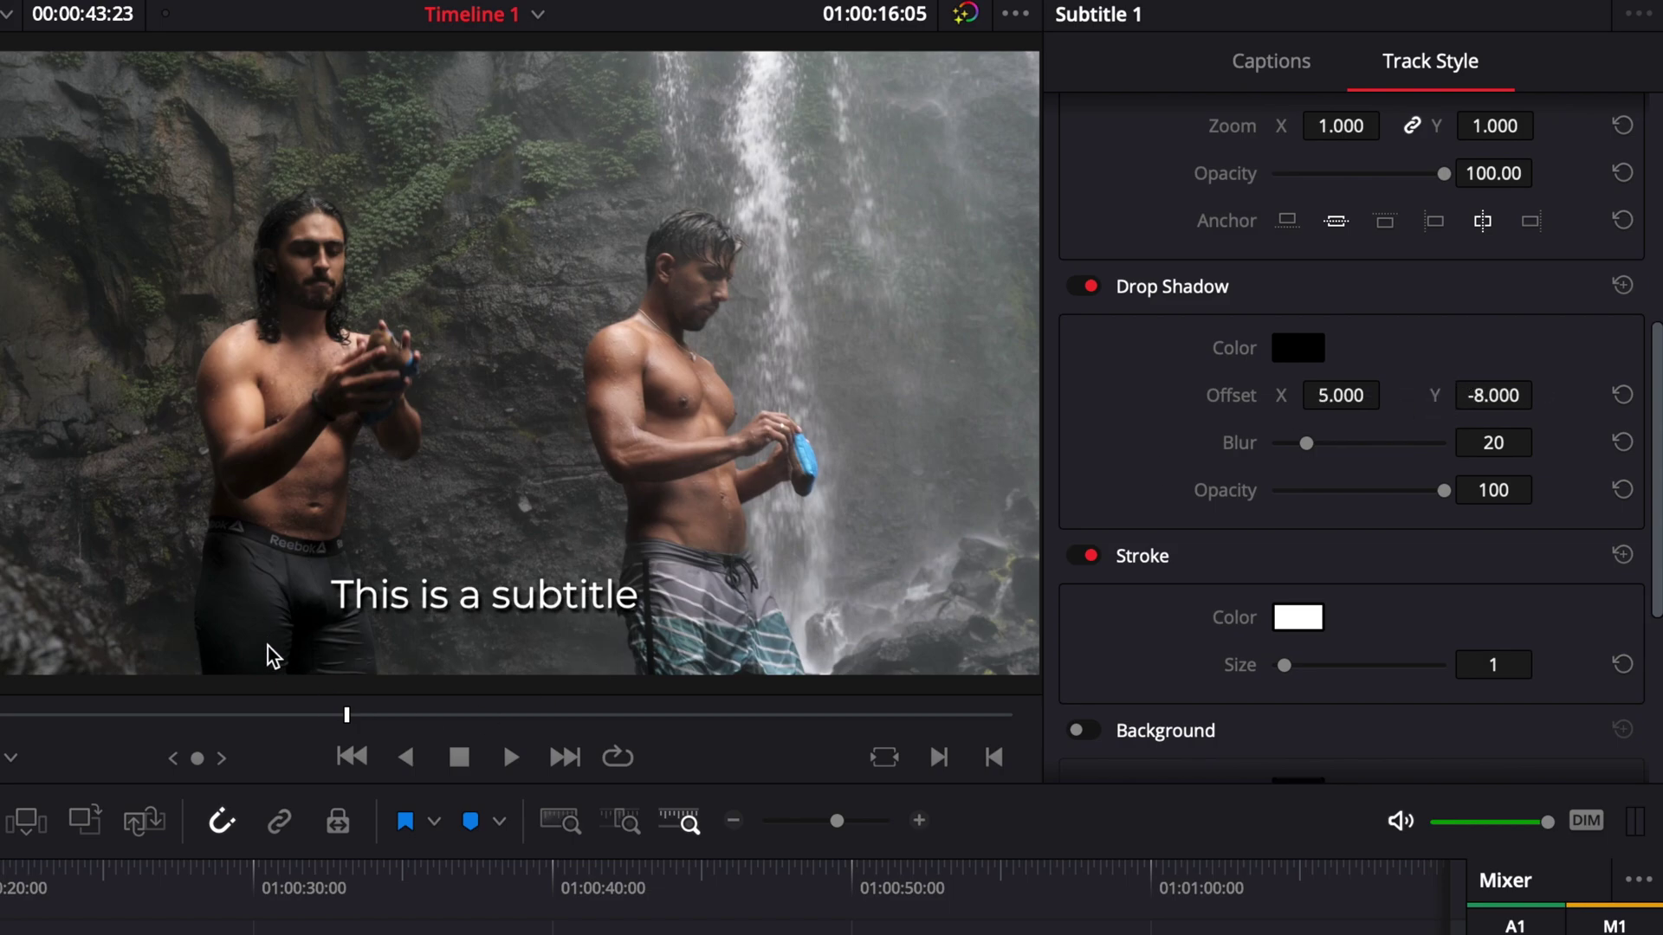
key("space")
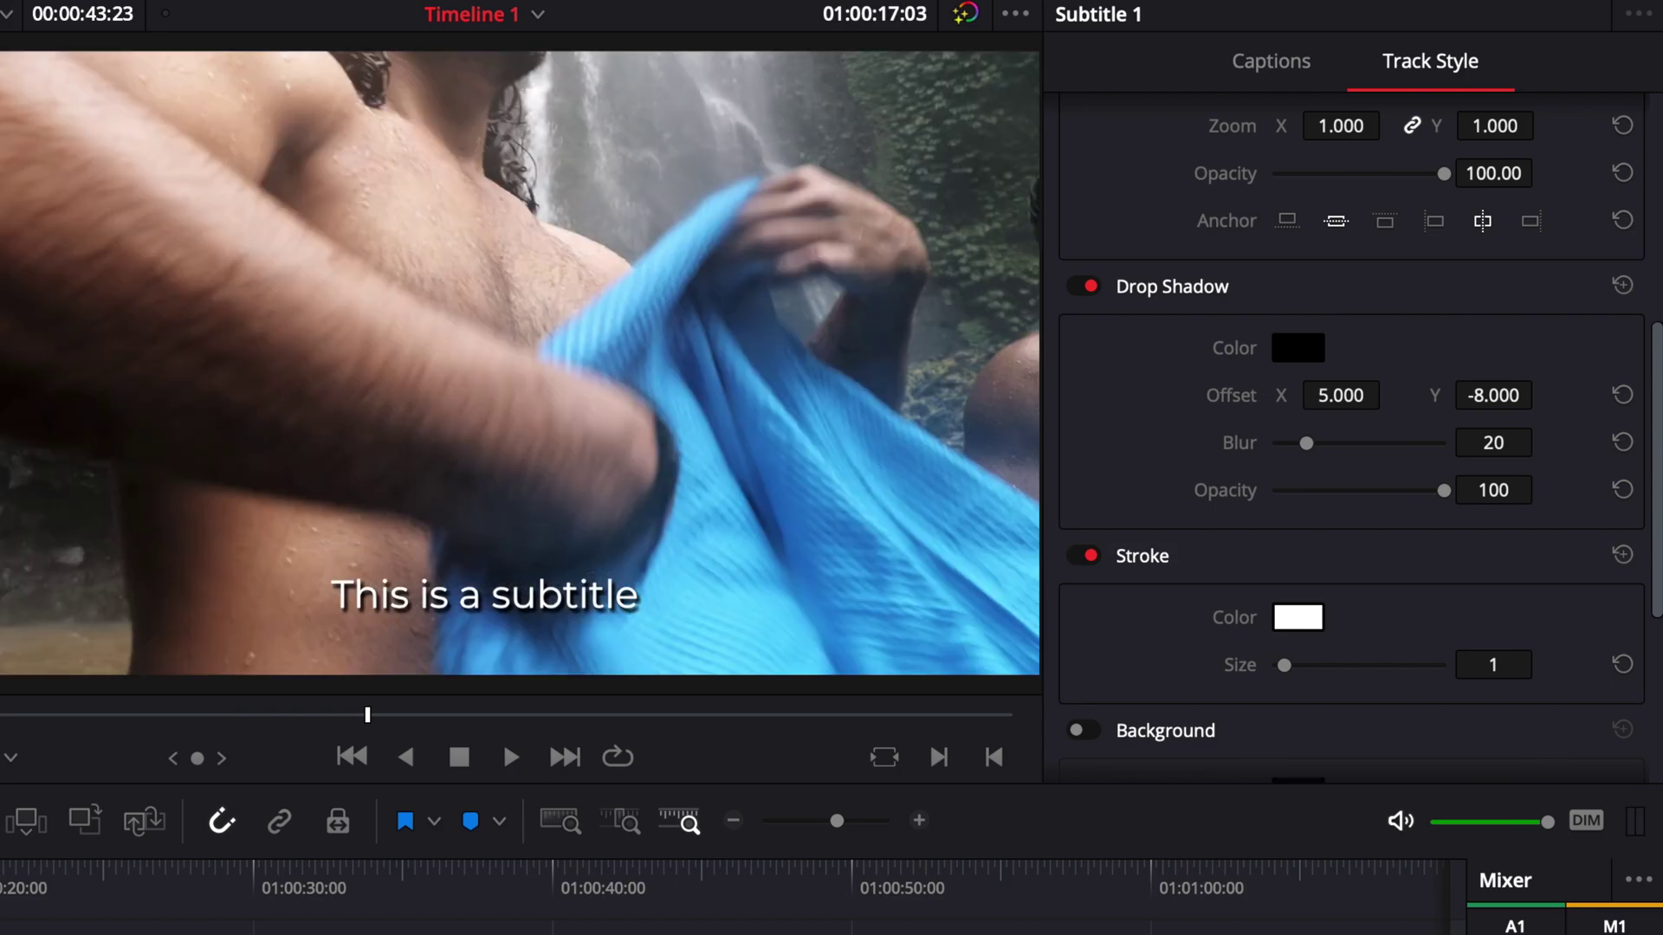
left_click(1086, 288)
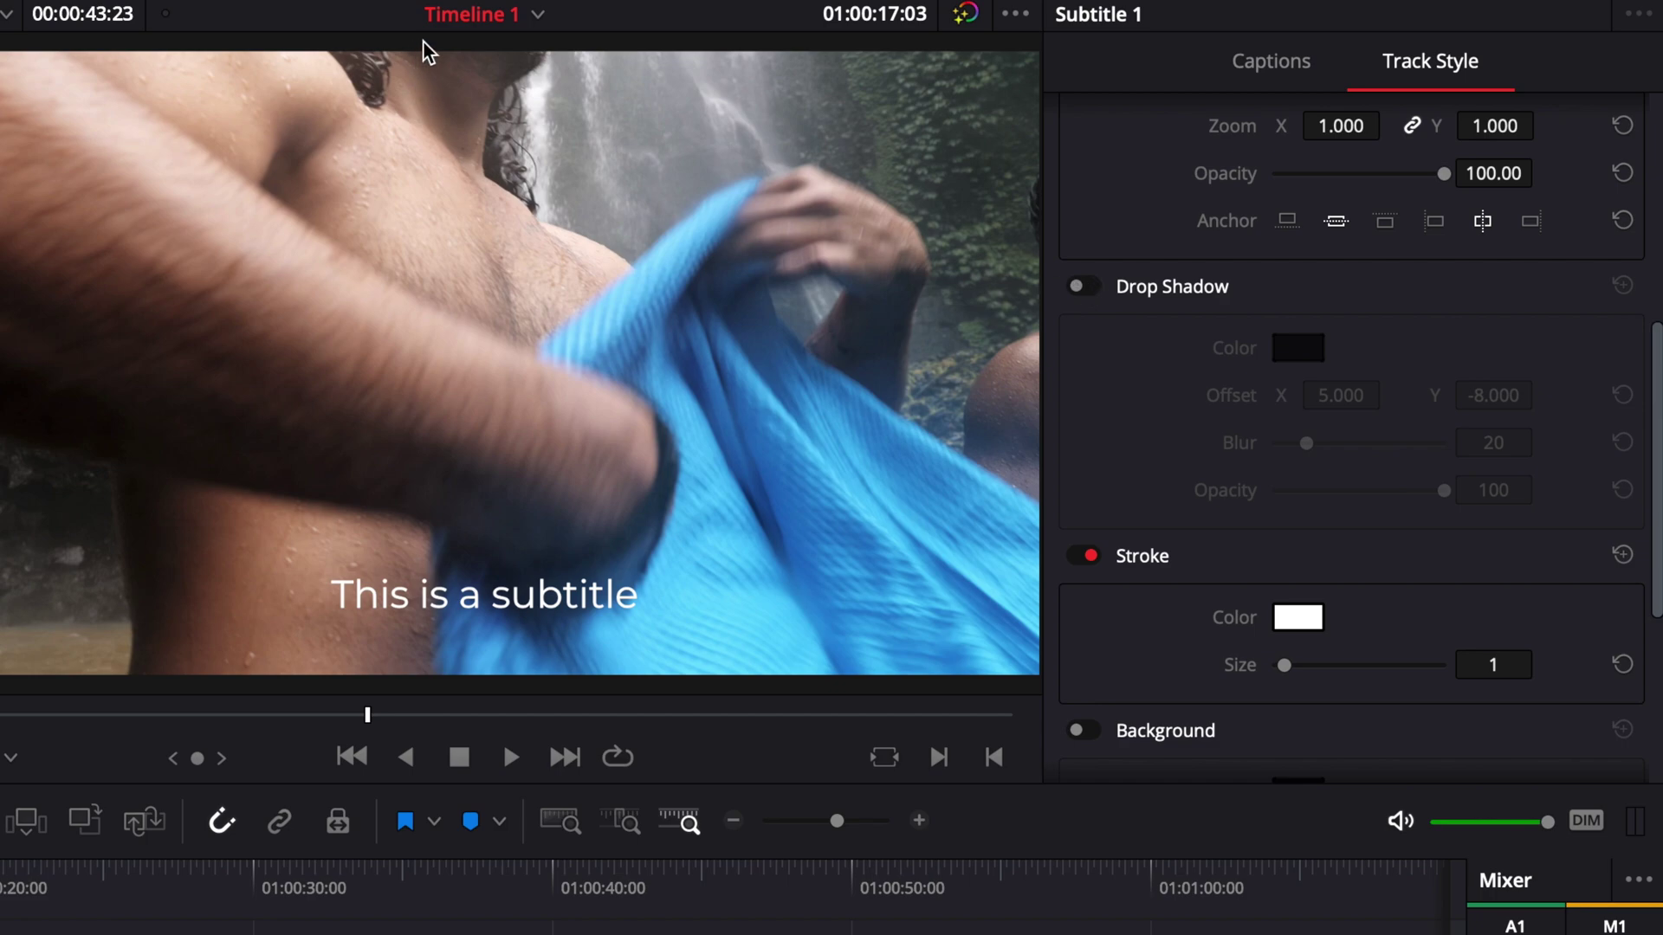
Step: Turn the drop shadow back on and remove the text's outline stroke
left_click(1080, 287)
left_click(1089, 557)
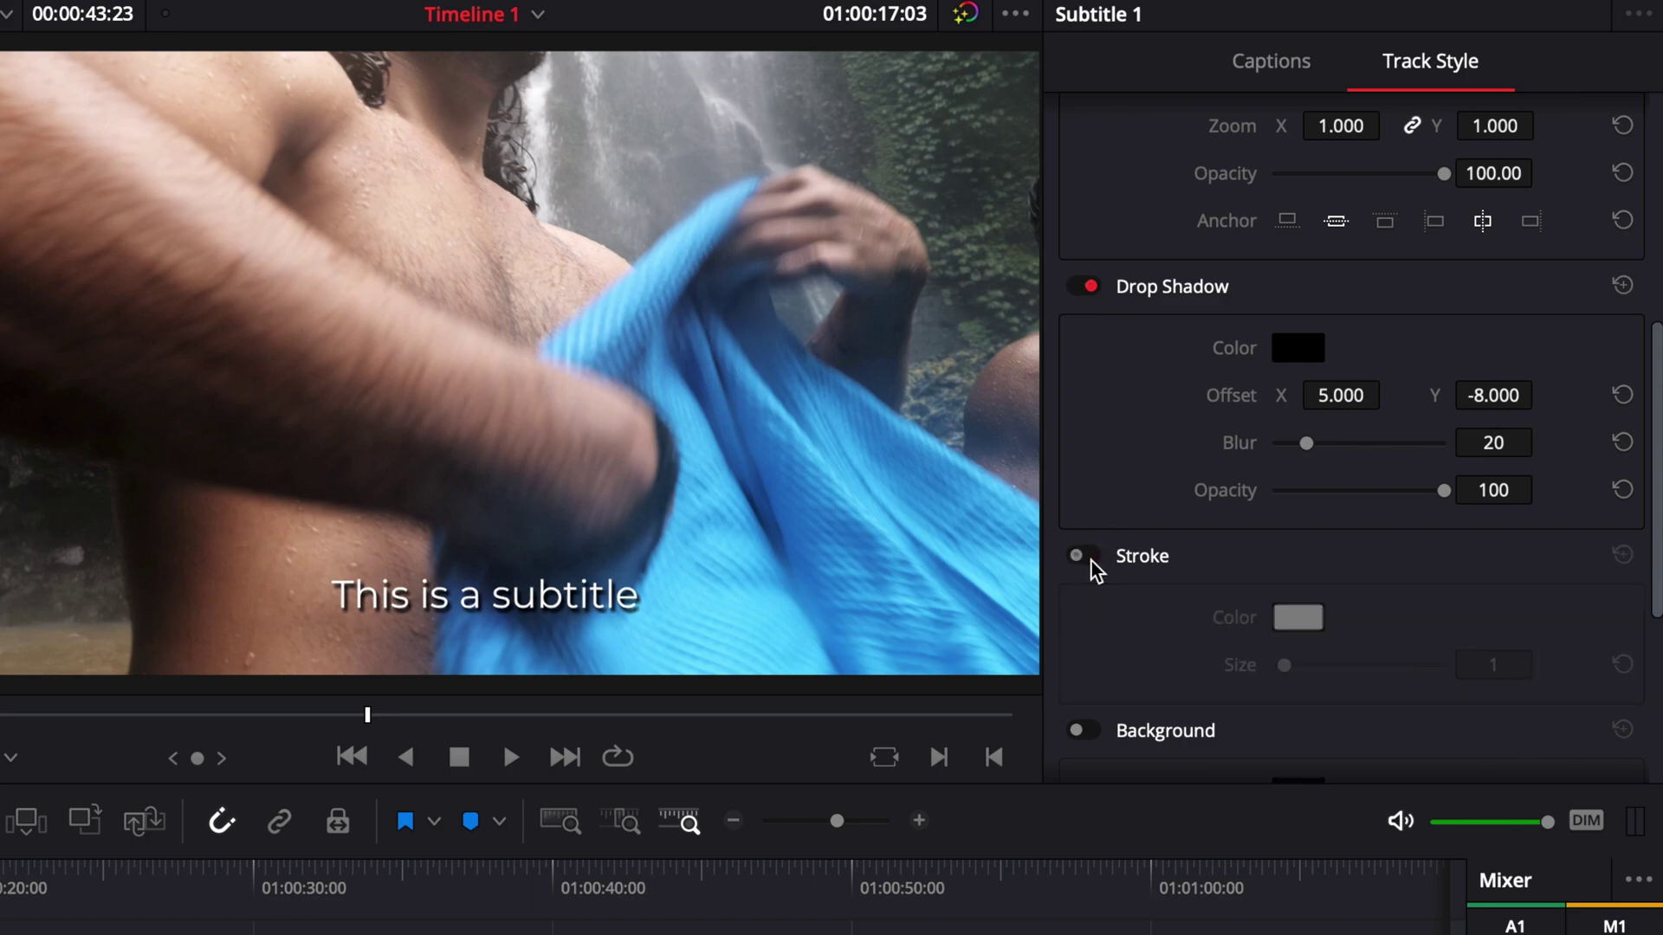
scroll(1094, 568, "down", 5)
Step: Try a background box at width 0.470, height 0.209, then remove it again
left_click(1087, 468)
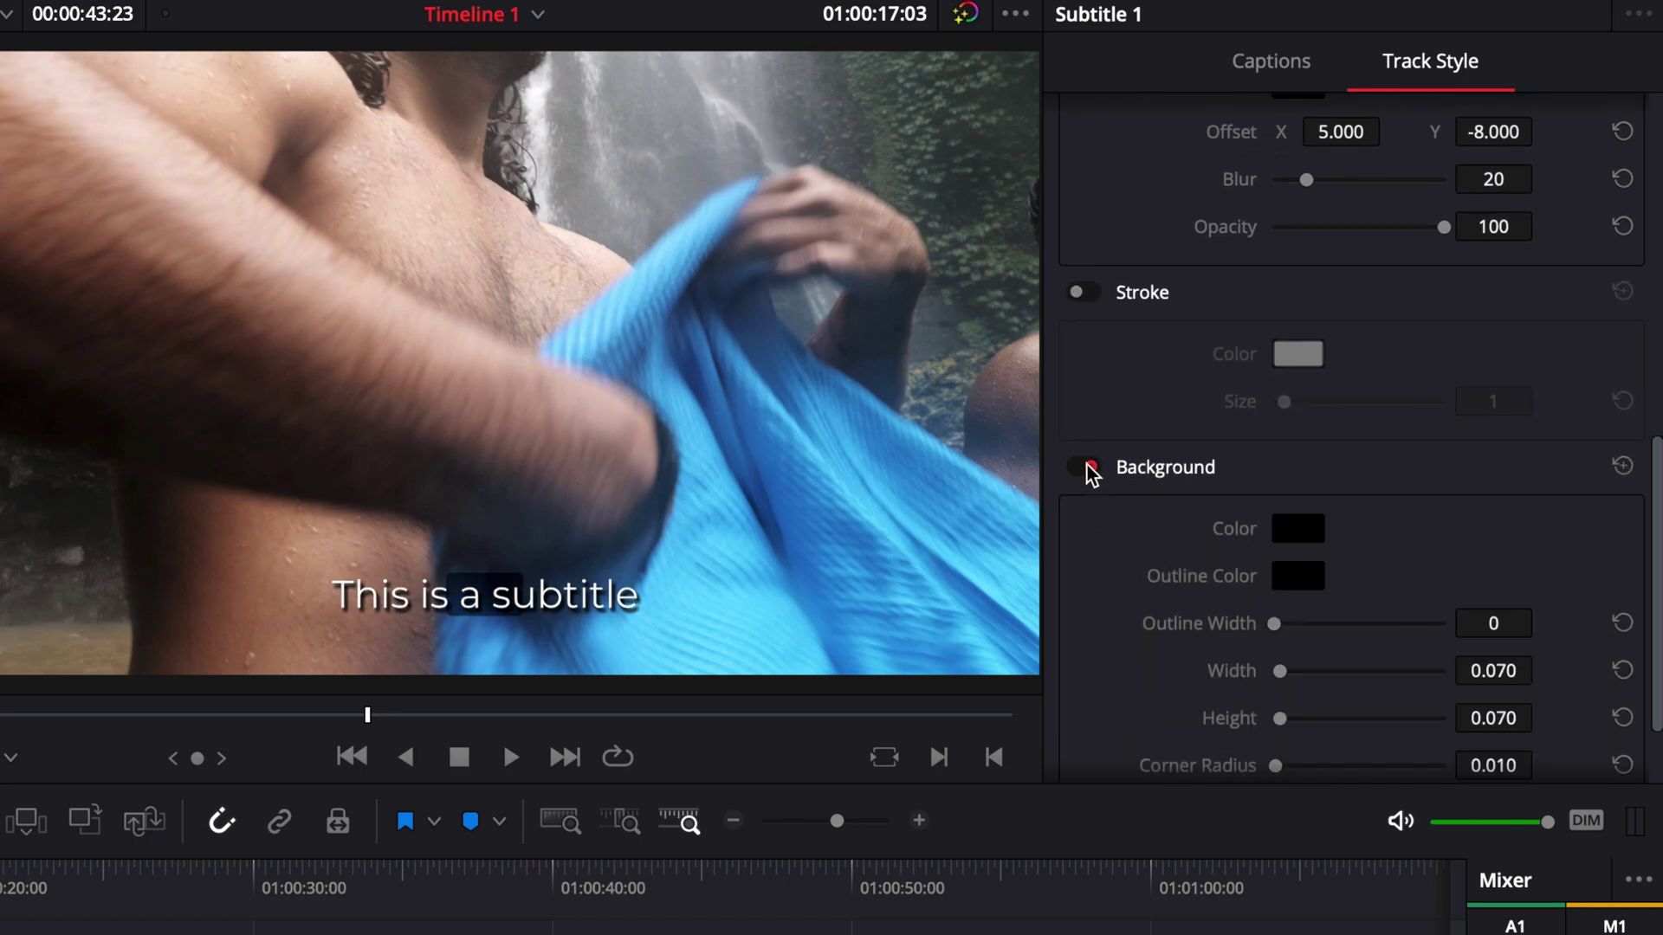
scroll(1180, 632, "down", 2)
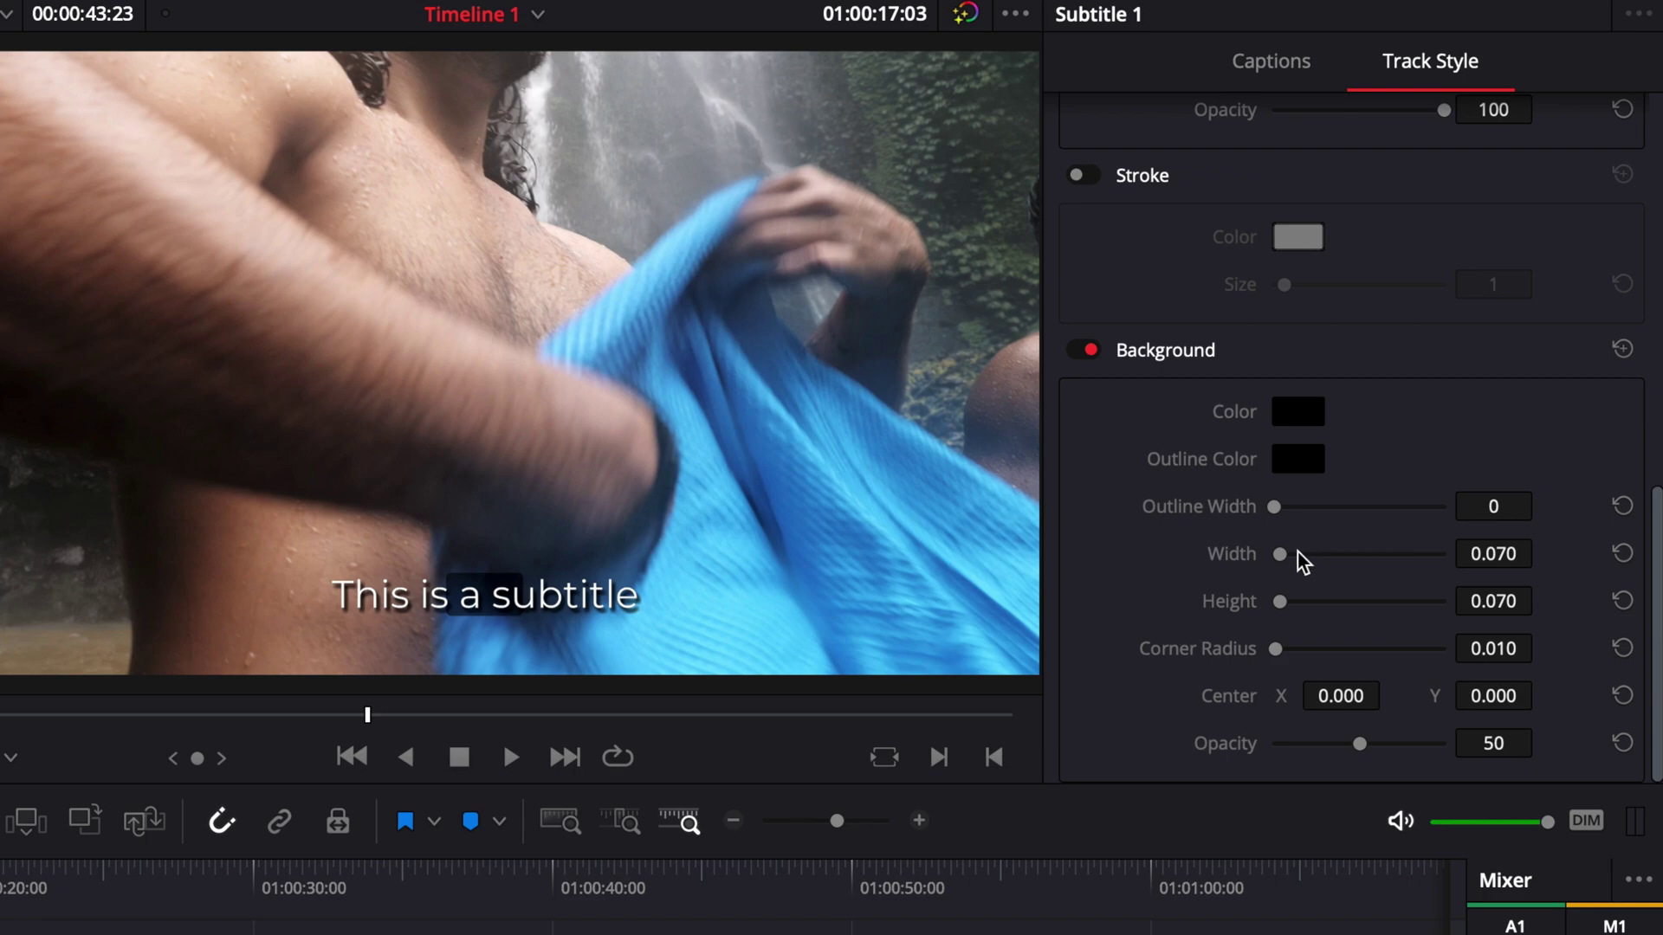
left_click_drag(1281, 553, 1314, 554)
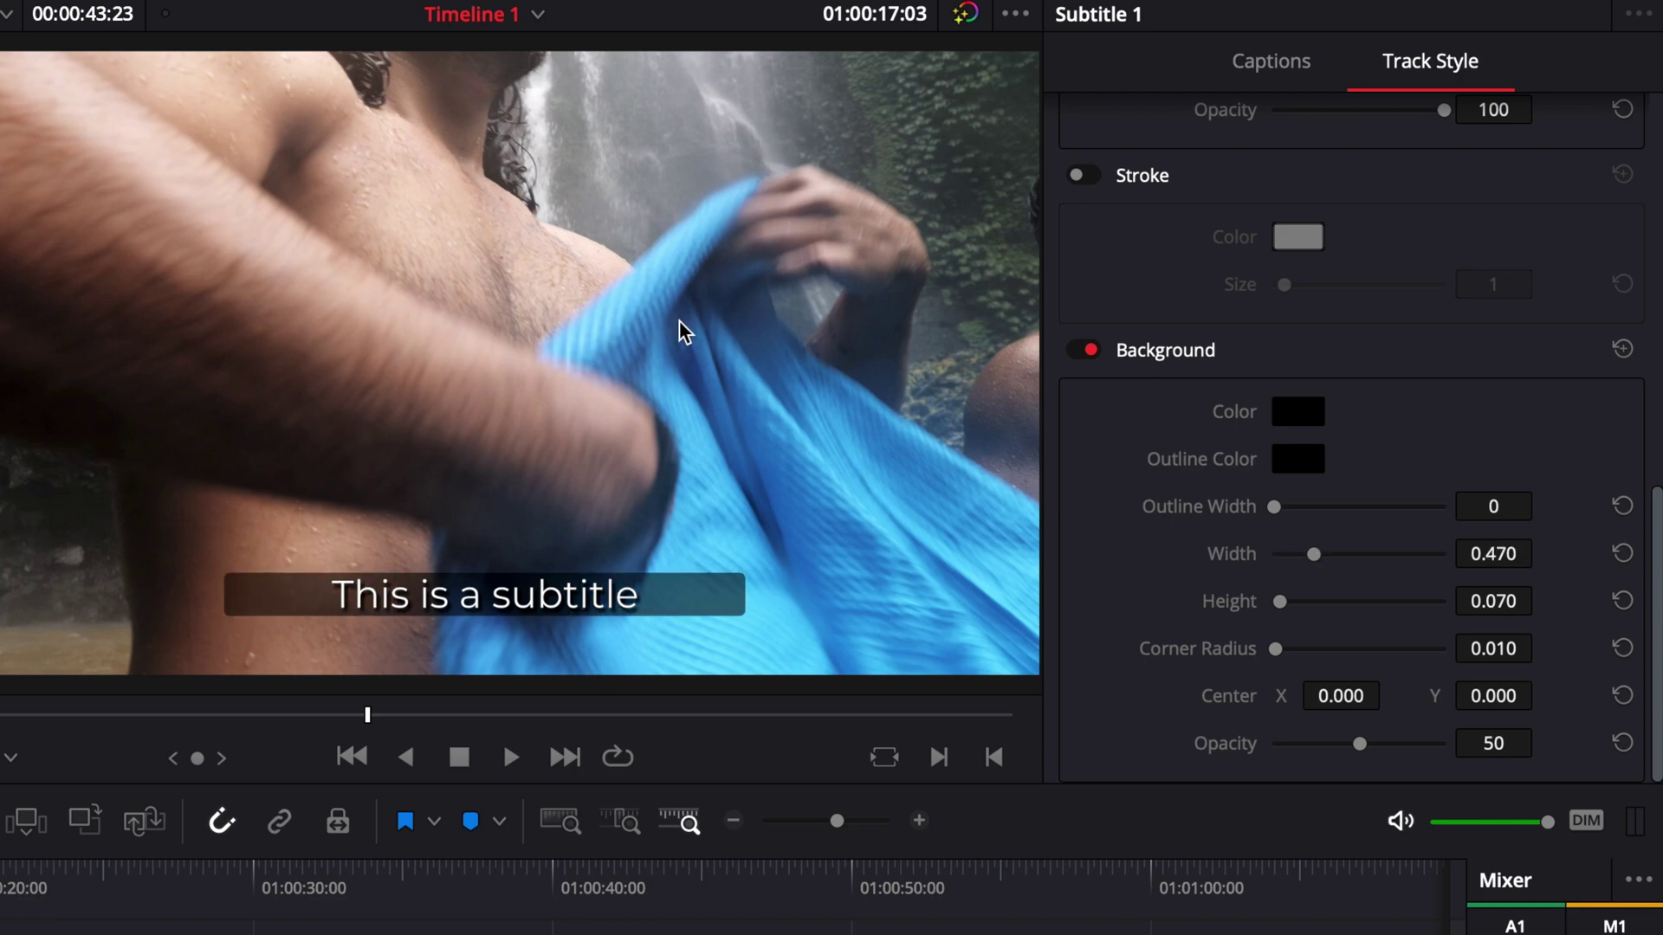
left_click_drag(1279, 602, 1206, 656)
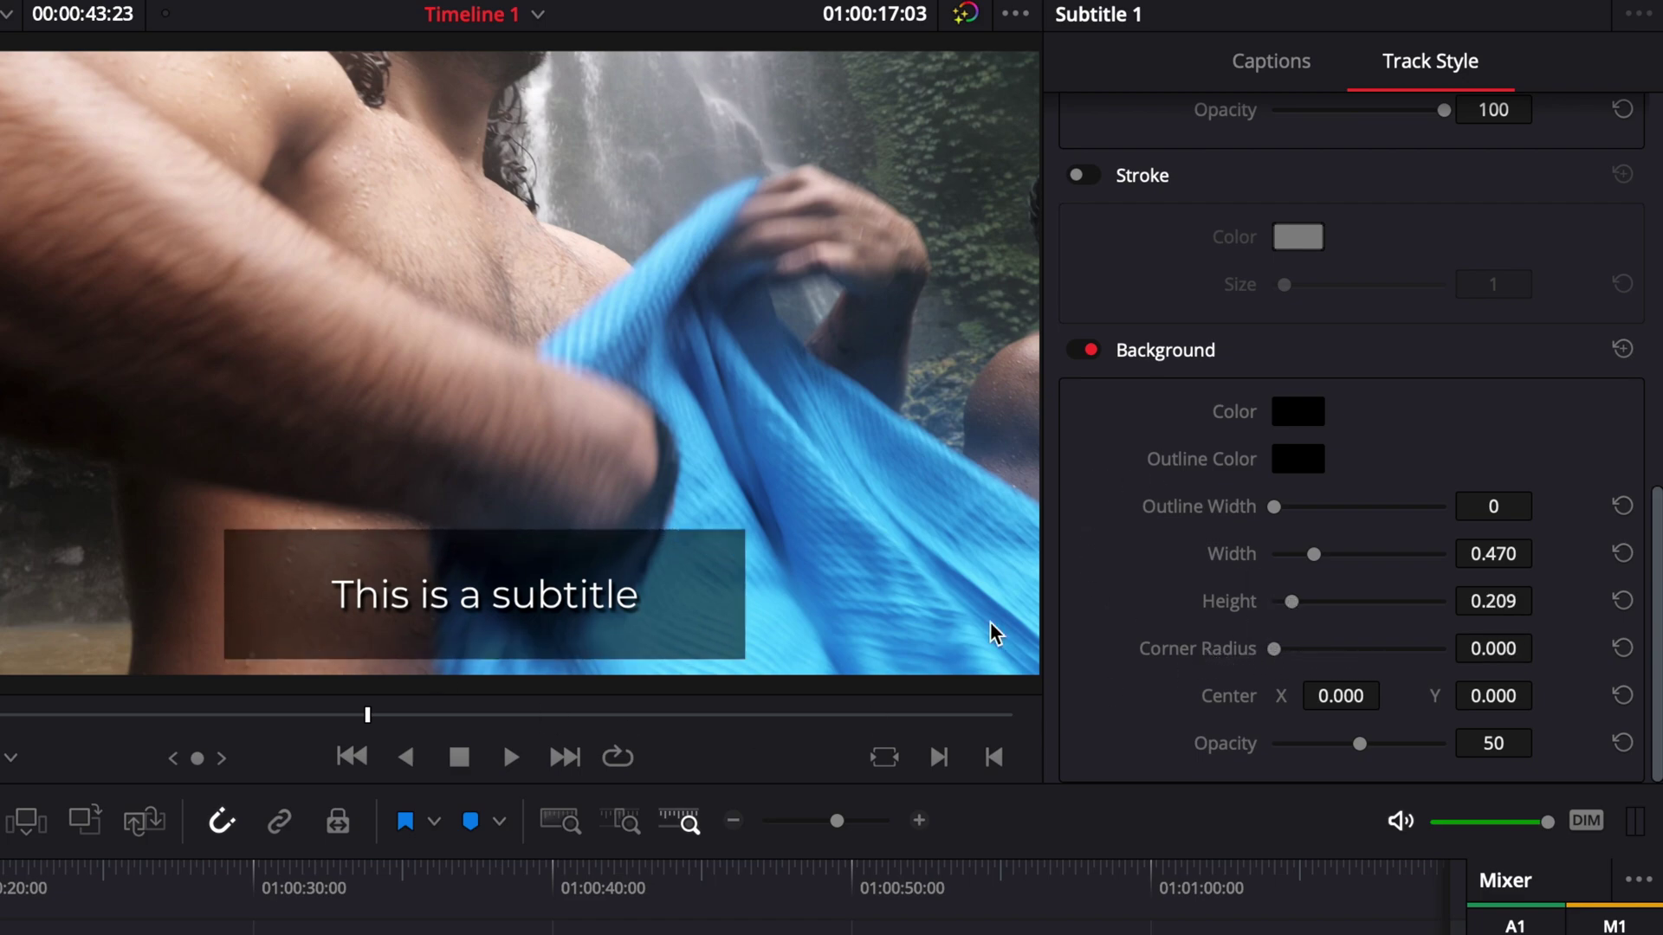
left_click(1090, 350)
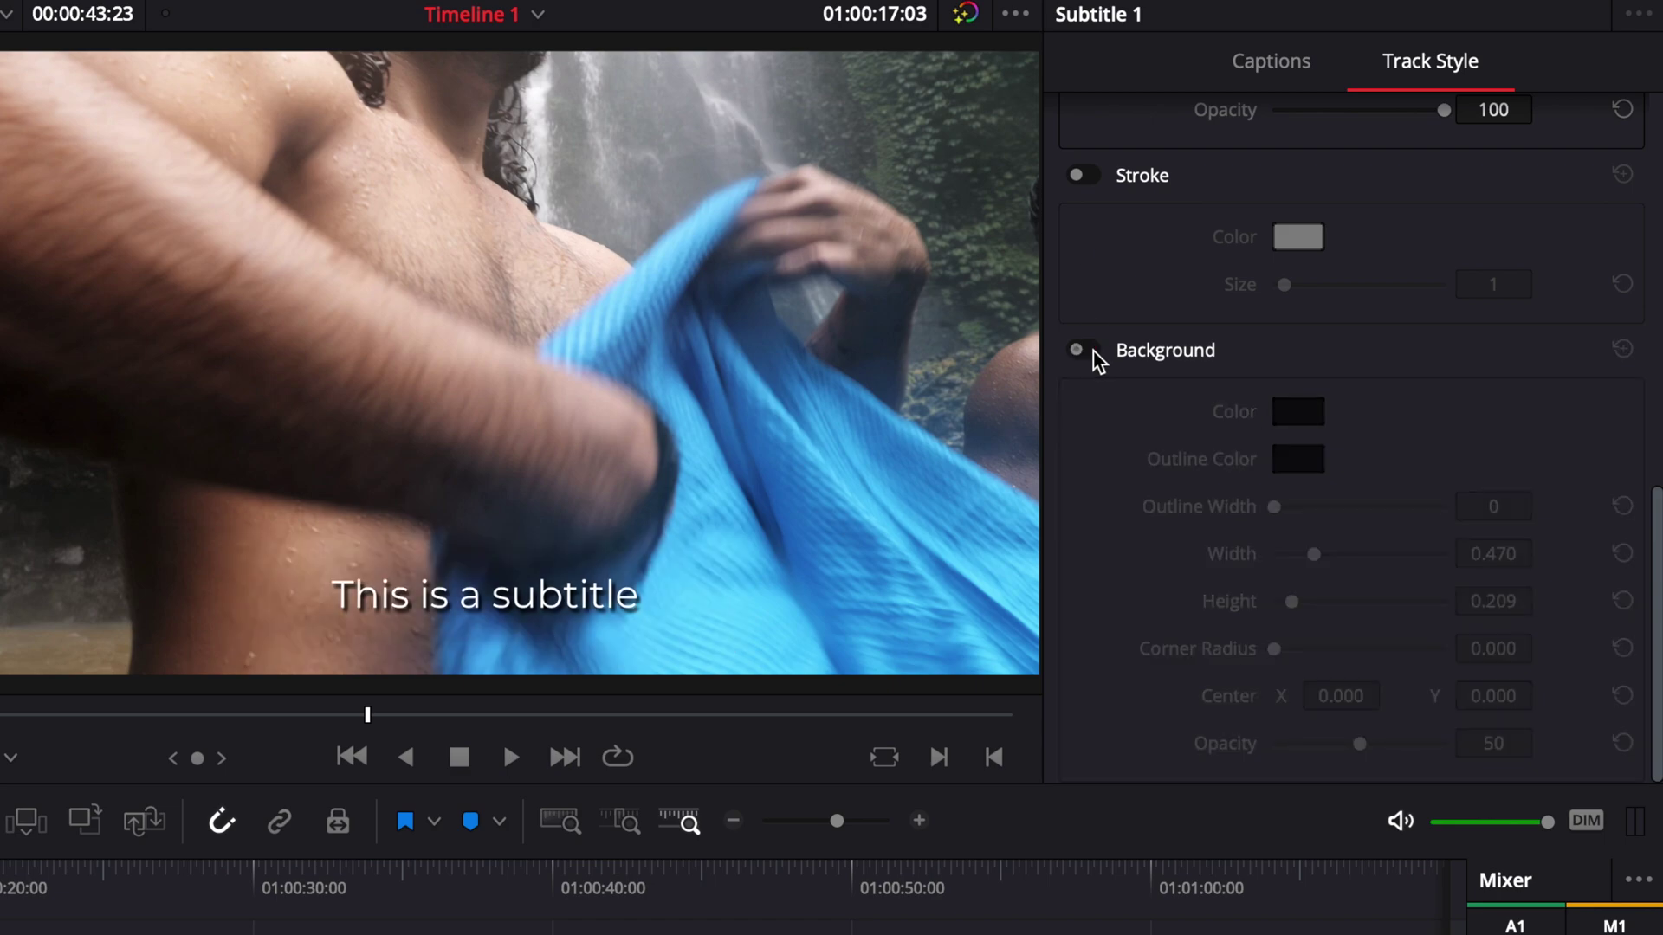
scroll(1098, 359, "up", 10)
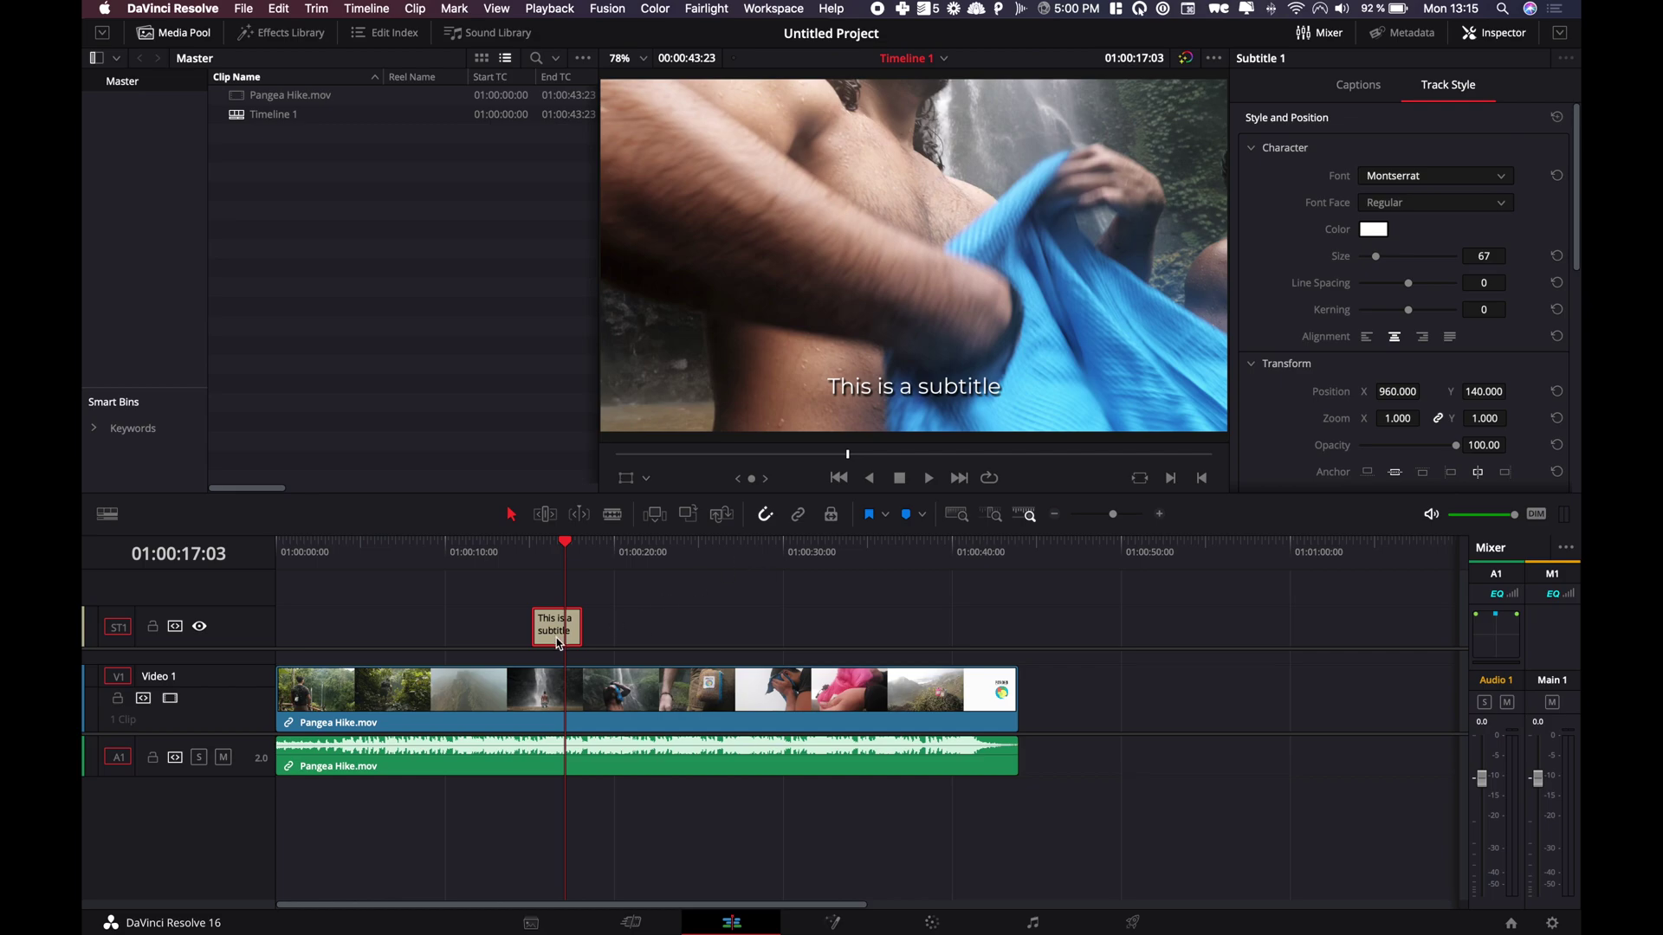
Step: Trim the first caption's end back and select it
left_click_drag(579, 627, 568, 627)
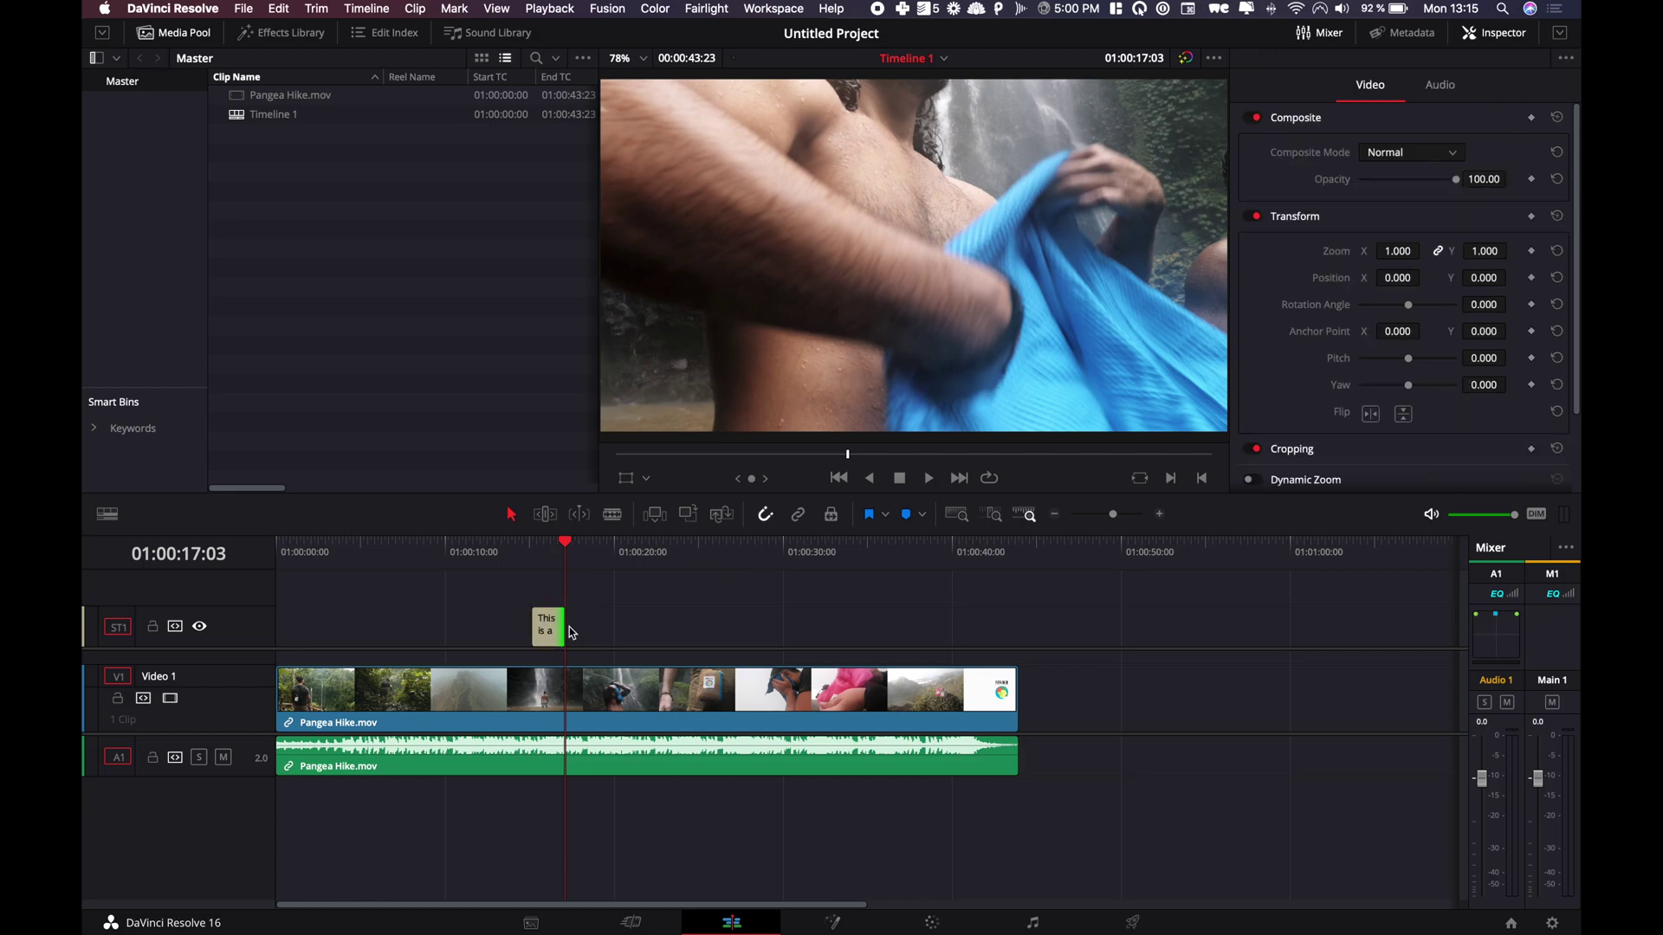
left_click(551, 555)
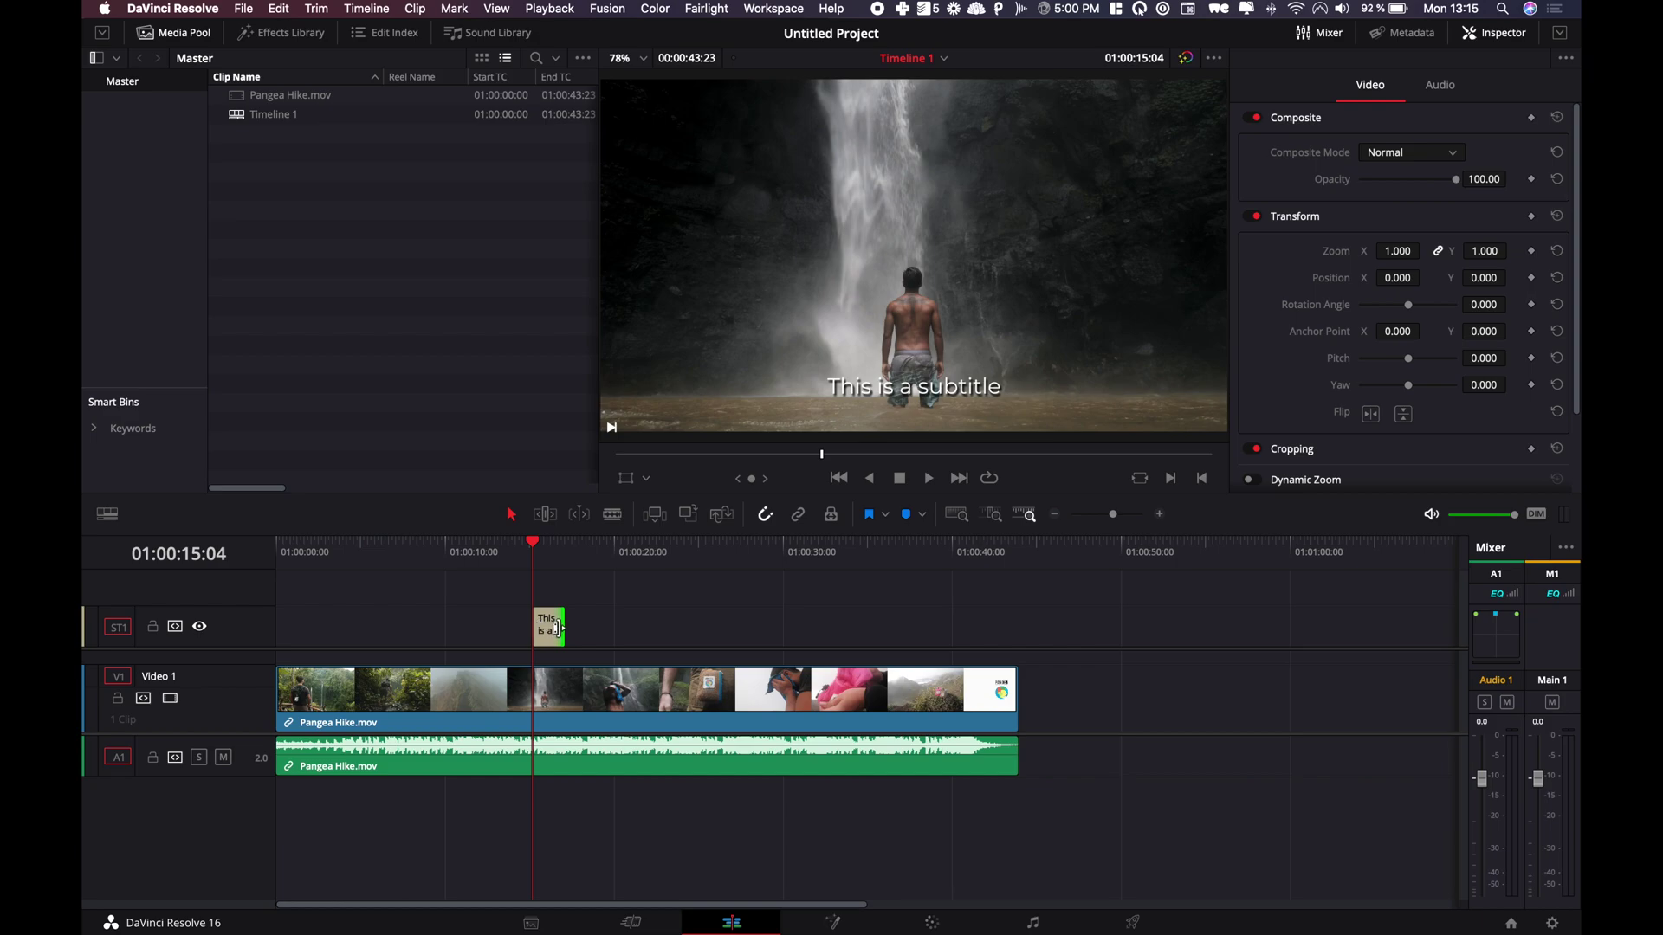
left_click(548, 556)
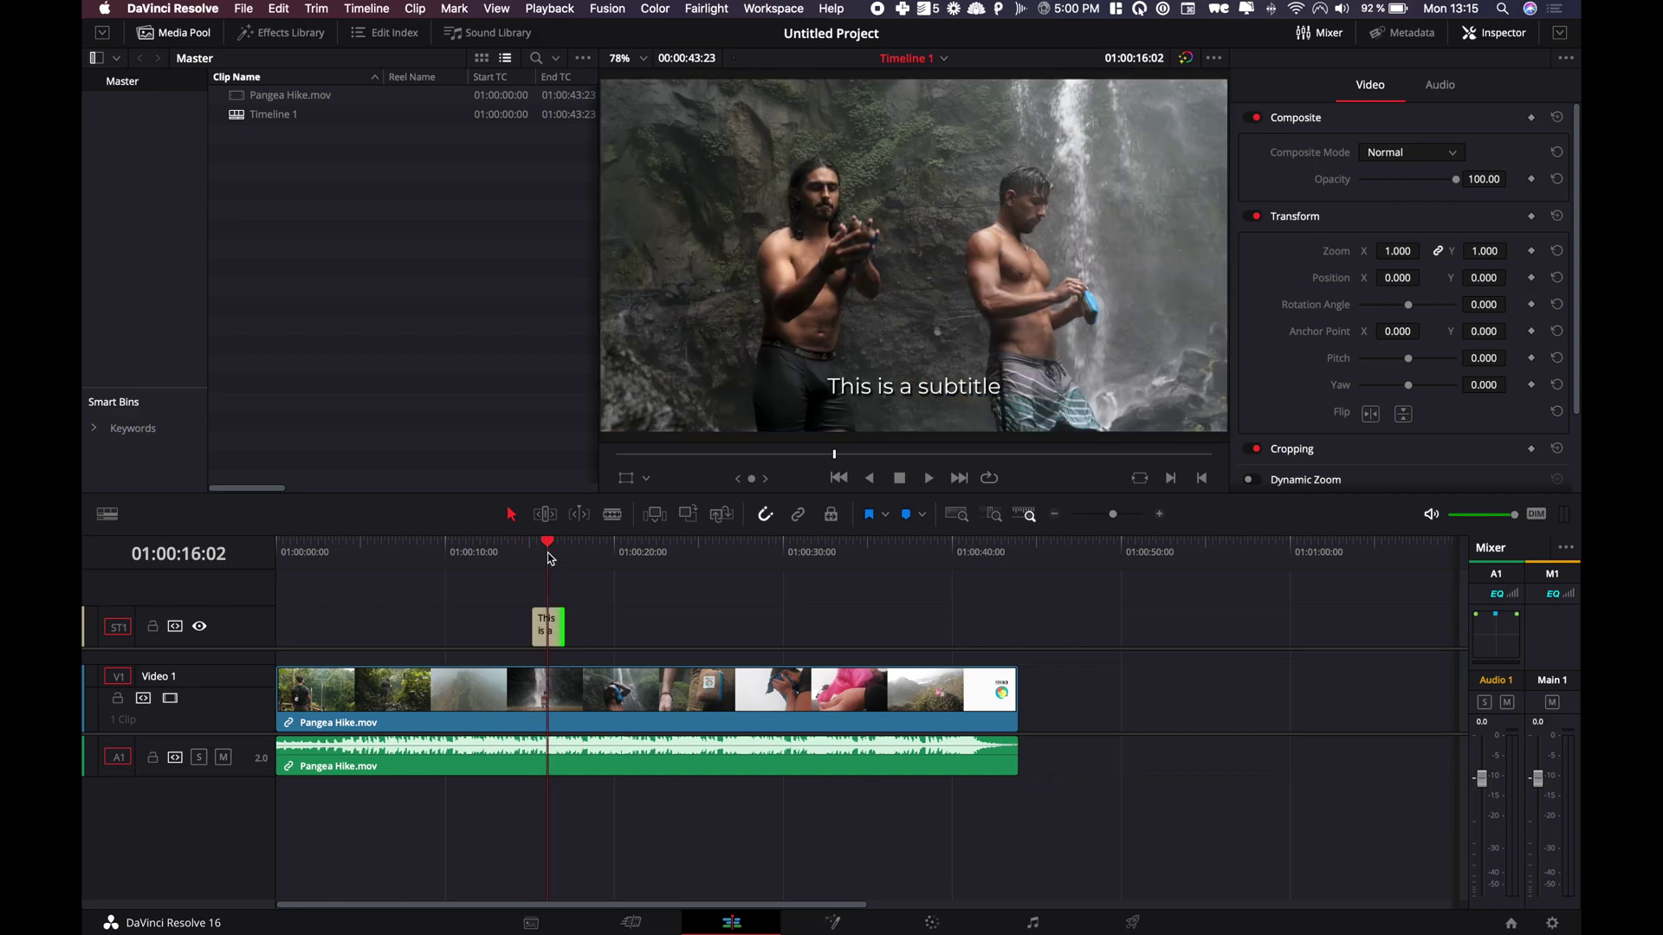
left_click(548, 632)
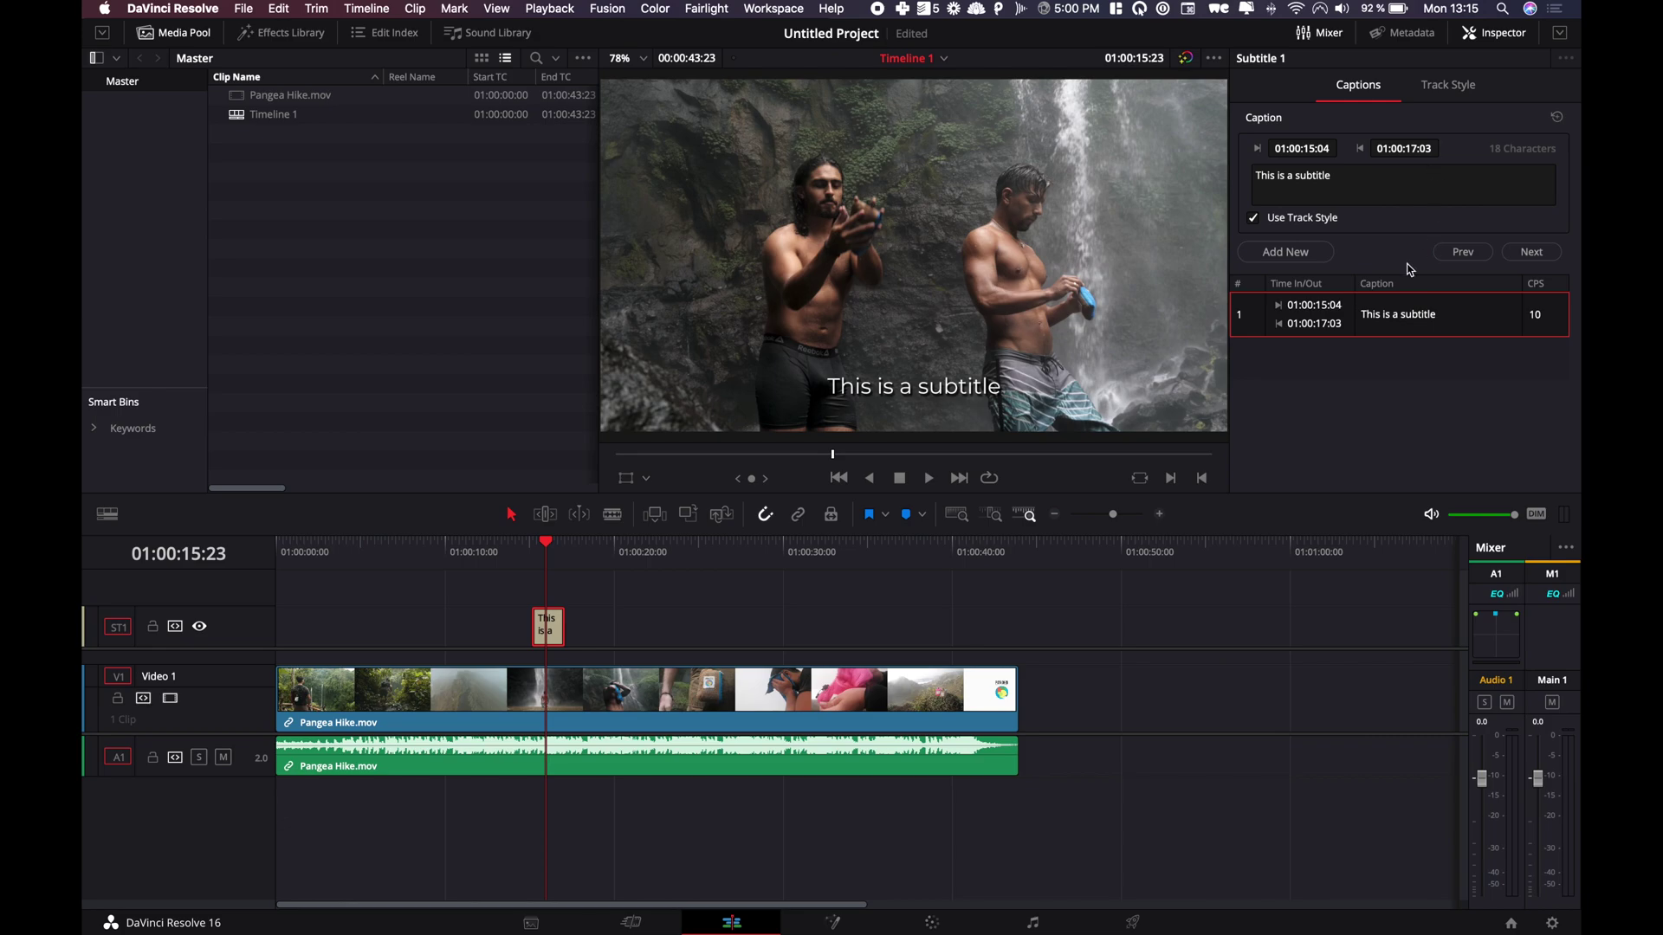
Step: Add new captions at 01:00:20:13 and 01:00:28:14 and save the project
left_click(623, 552)
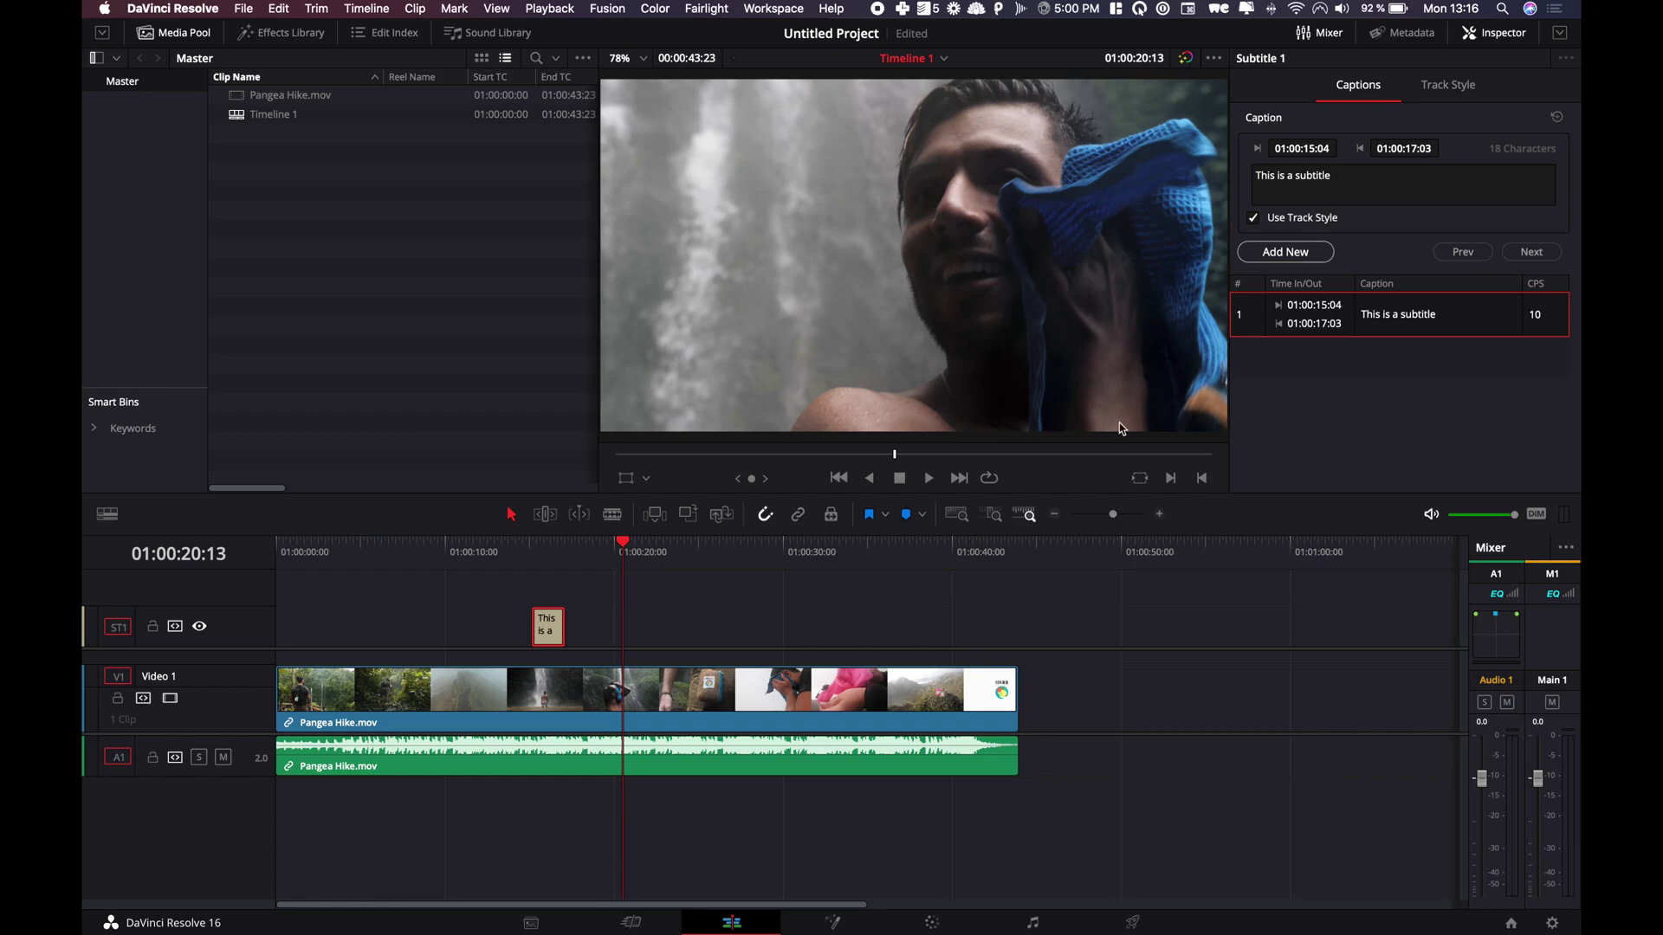
left_click(1285, 252)
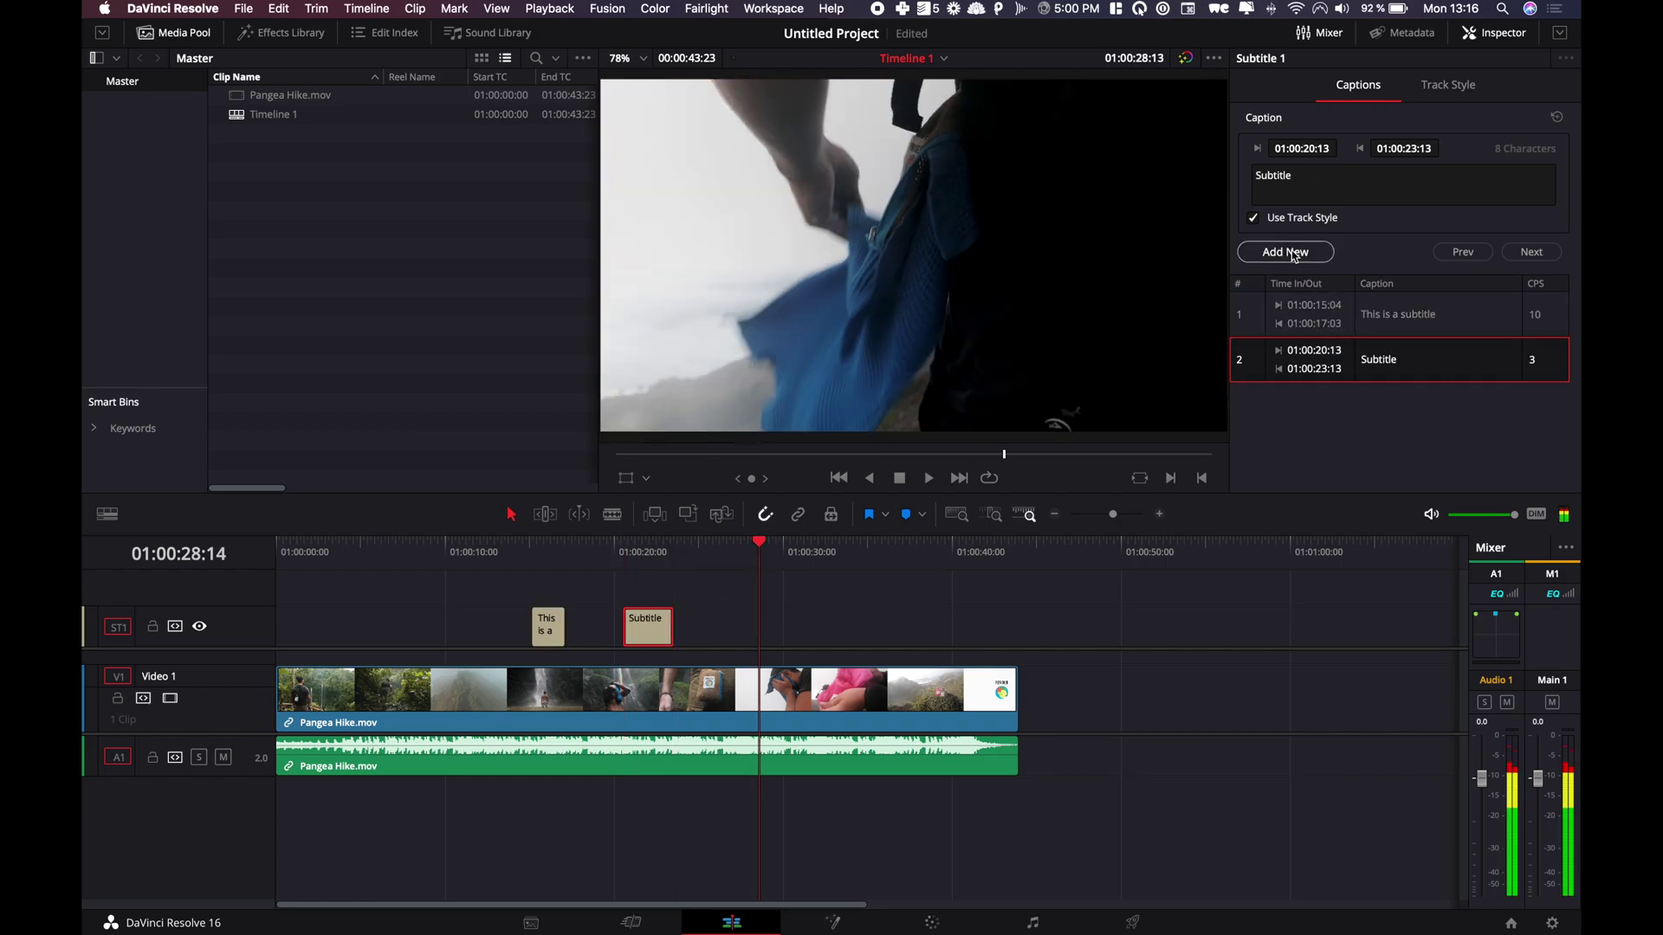
left_click(1290, 252)
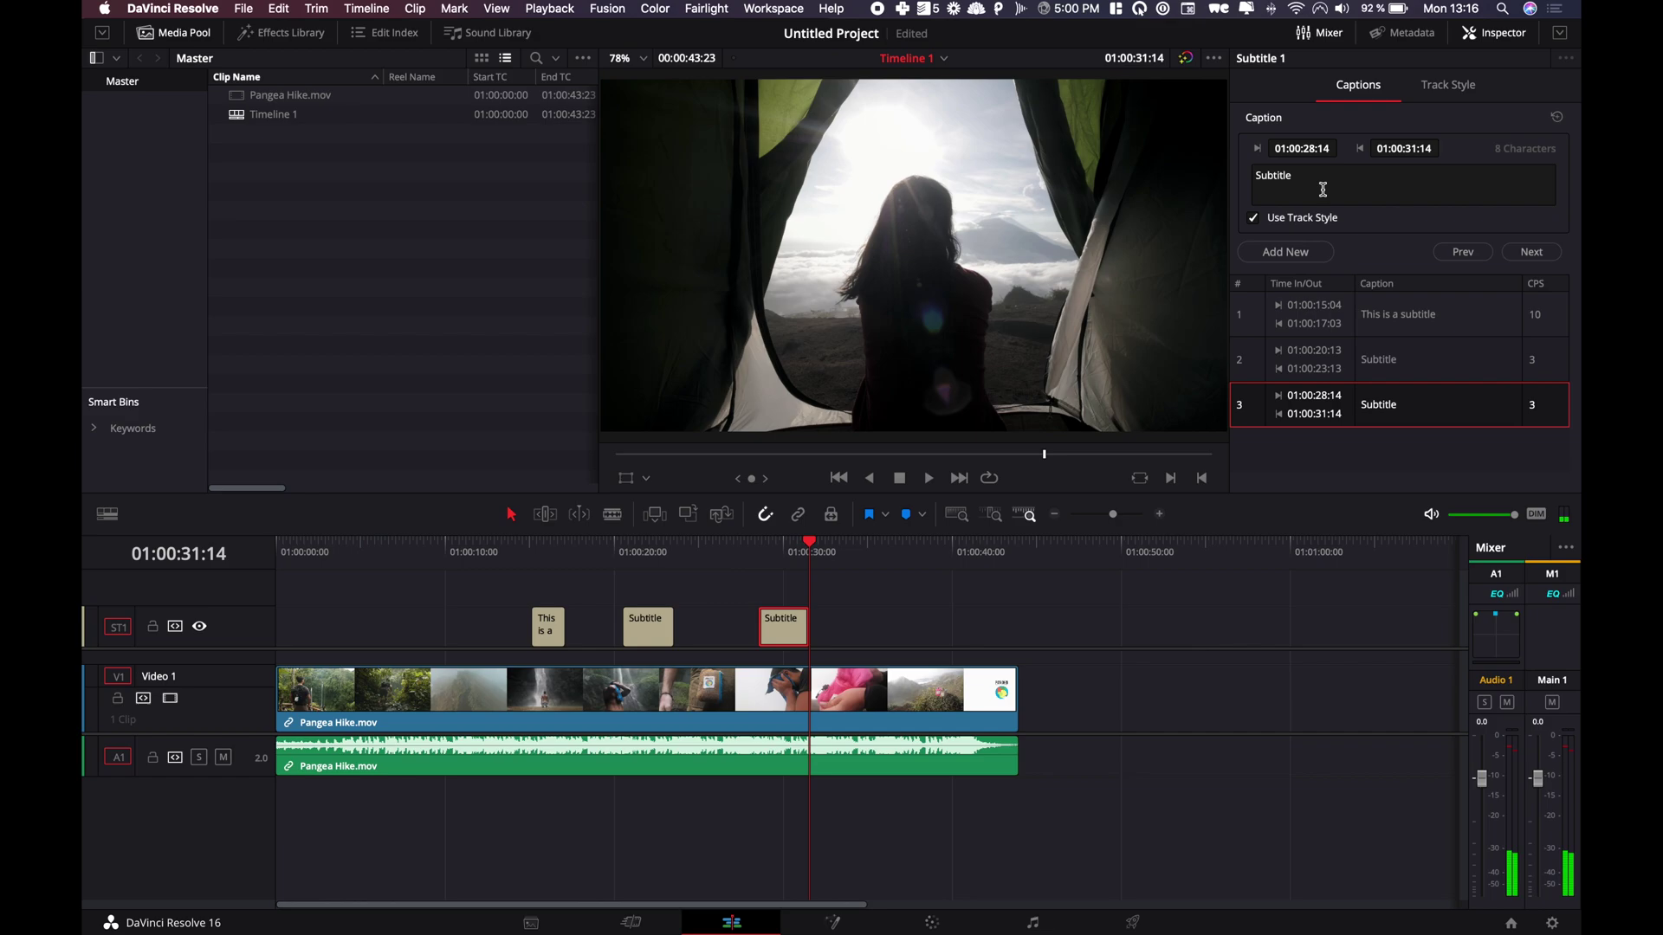
key("super+s")
left_click(781, 554)
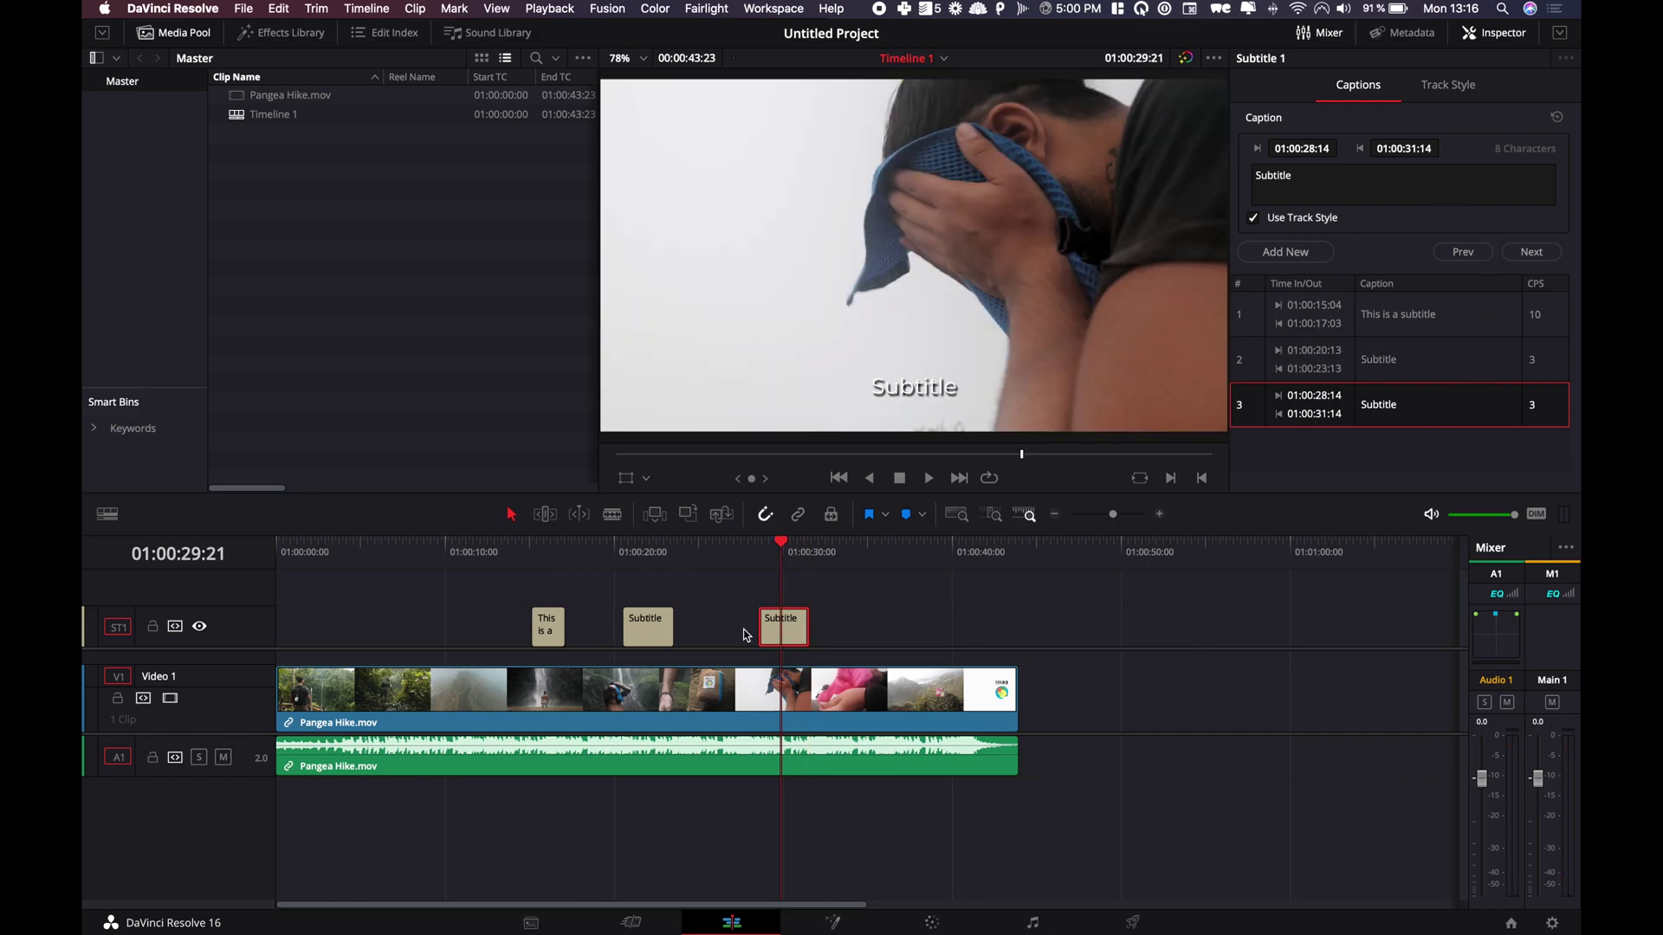
left_click(1449, 86)
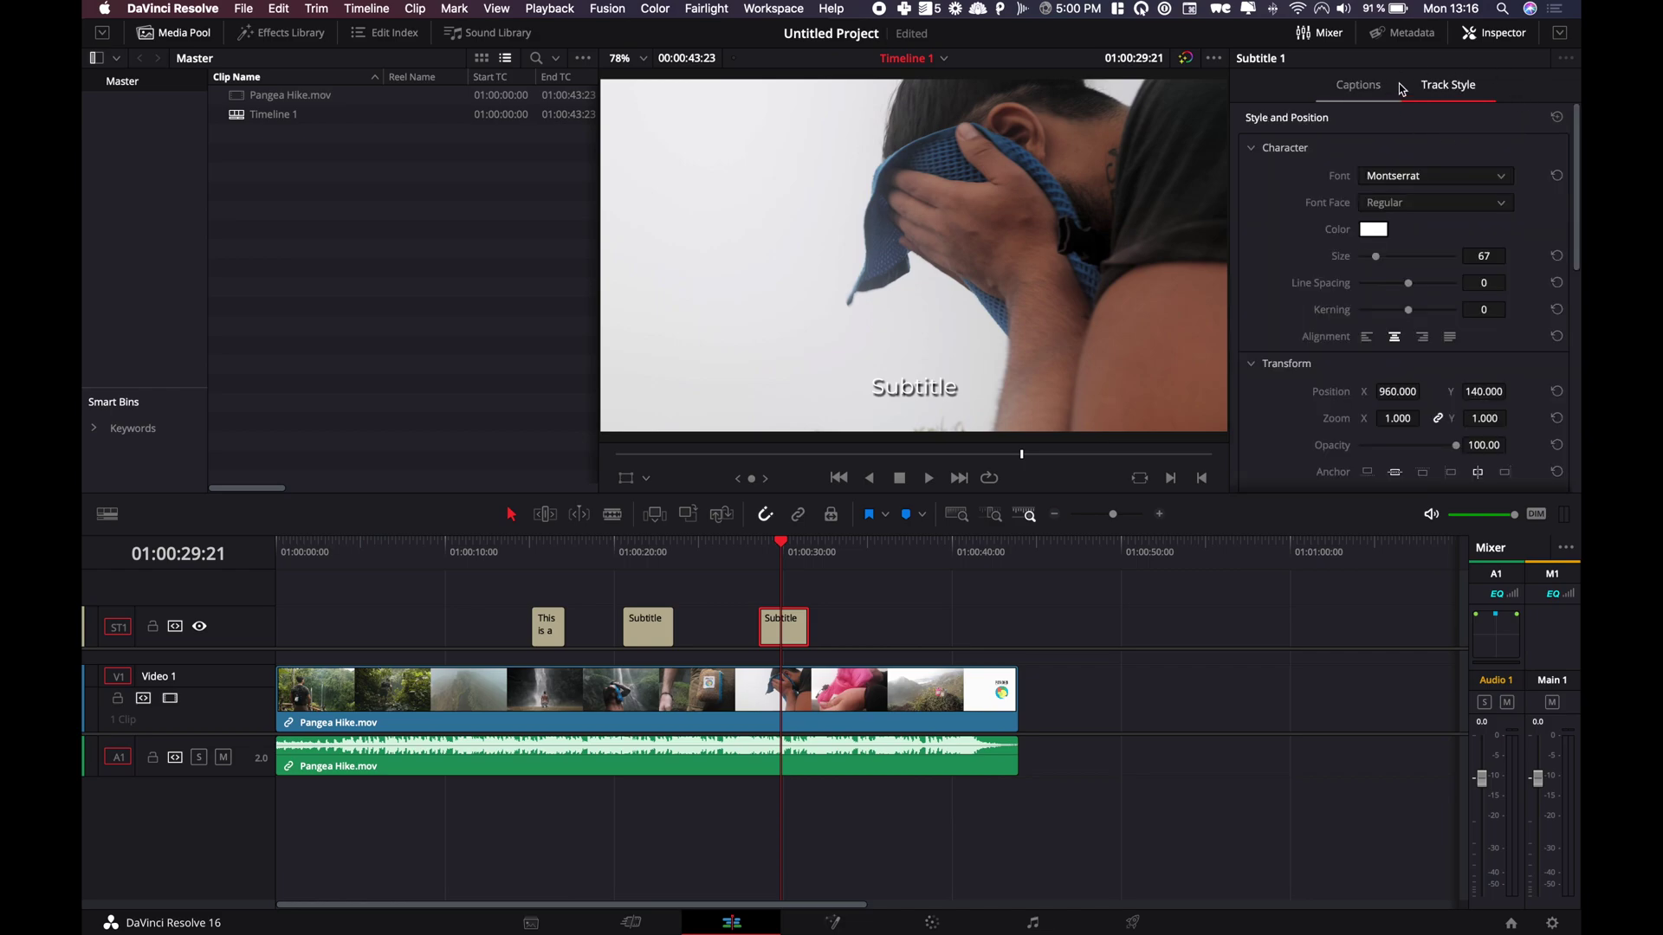
Step: Review the three-caption list and park the playhead at 01:00:25:17 in the empty gap
left_click(702, 554)
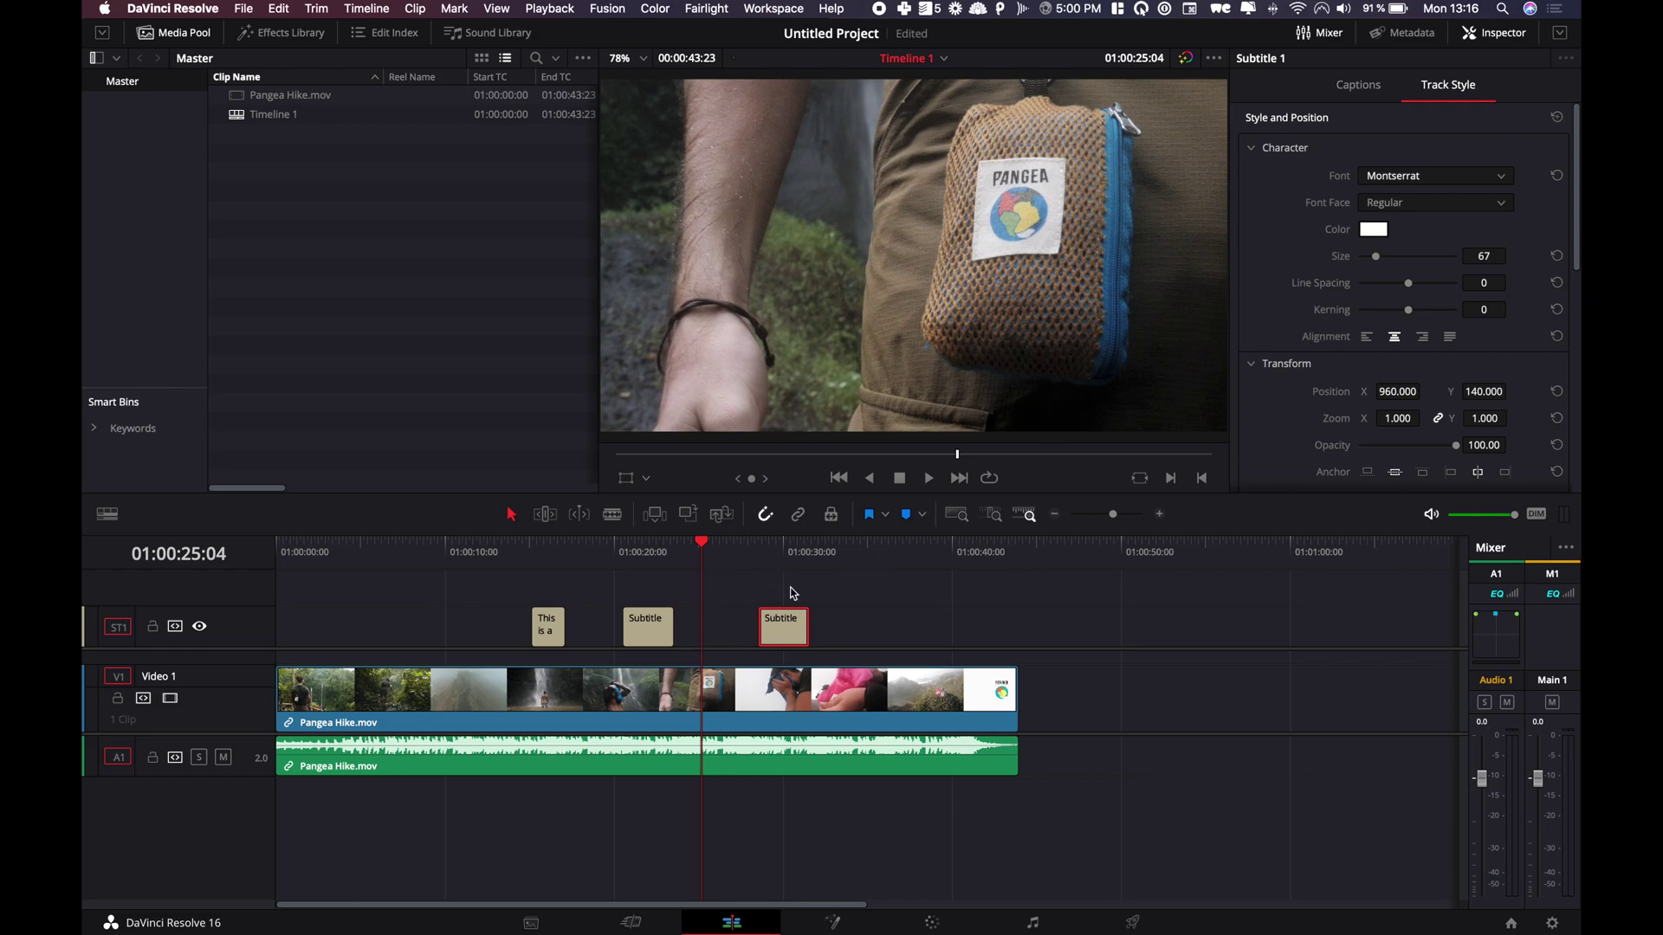
left_click(783, 559)
left_click(1357, 85)
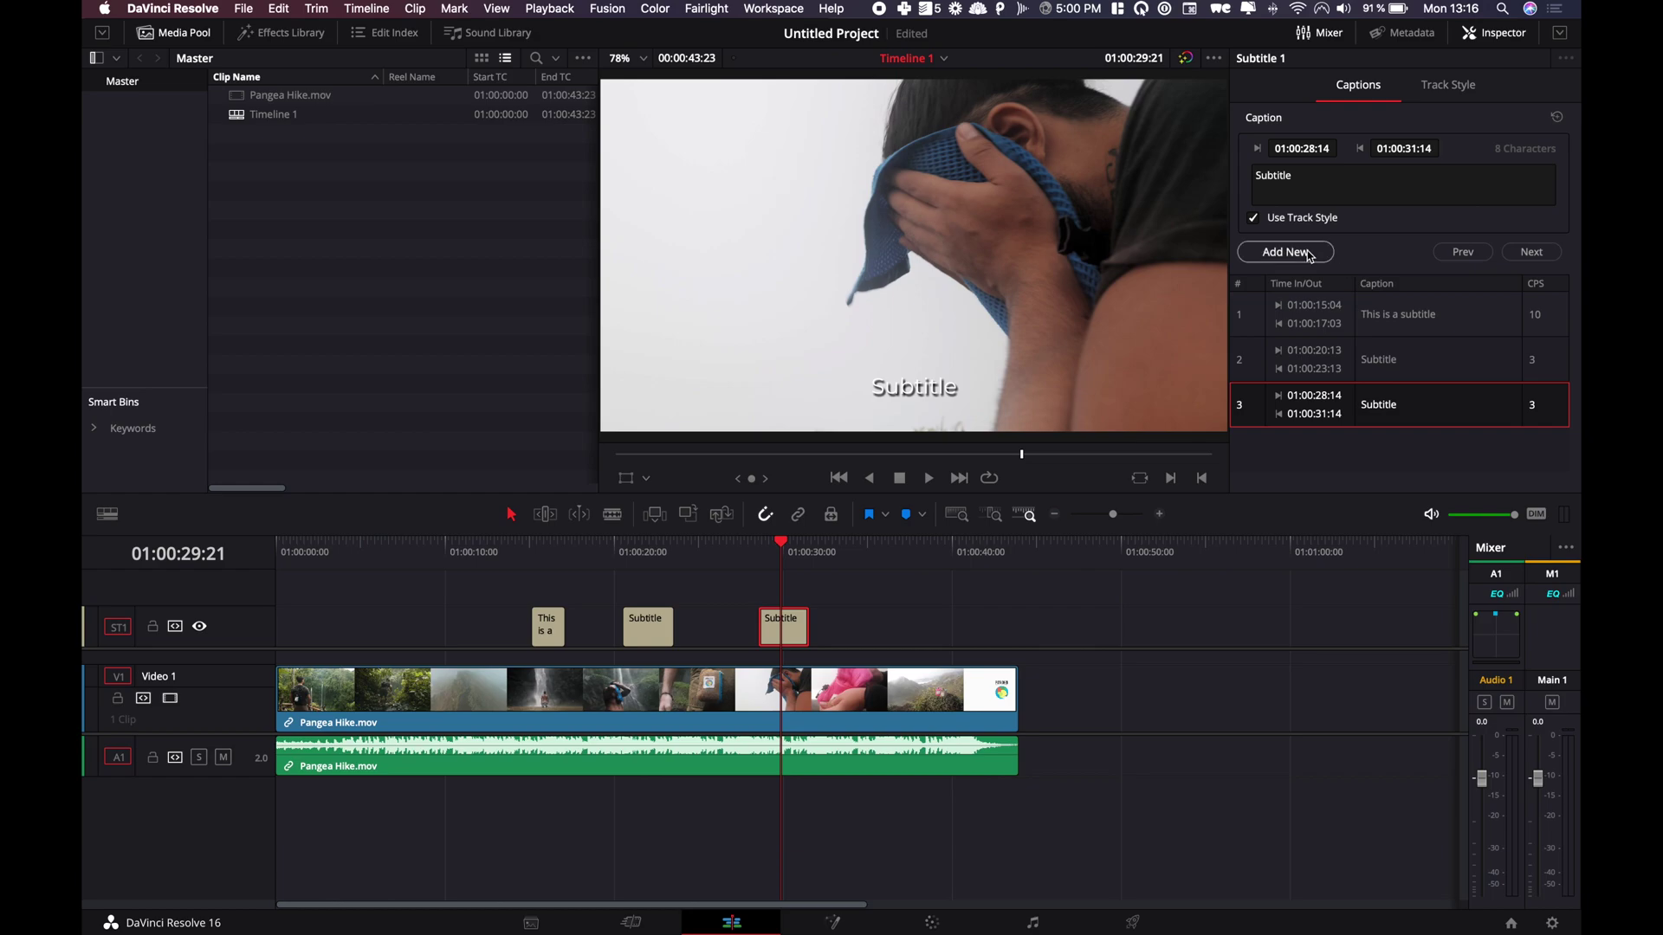
left_click(711, 559)
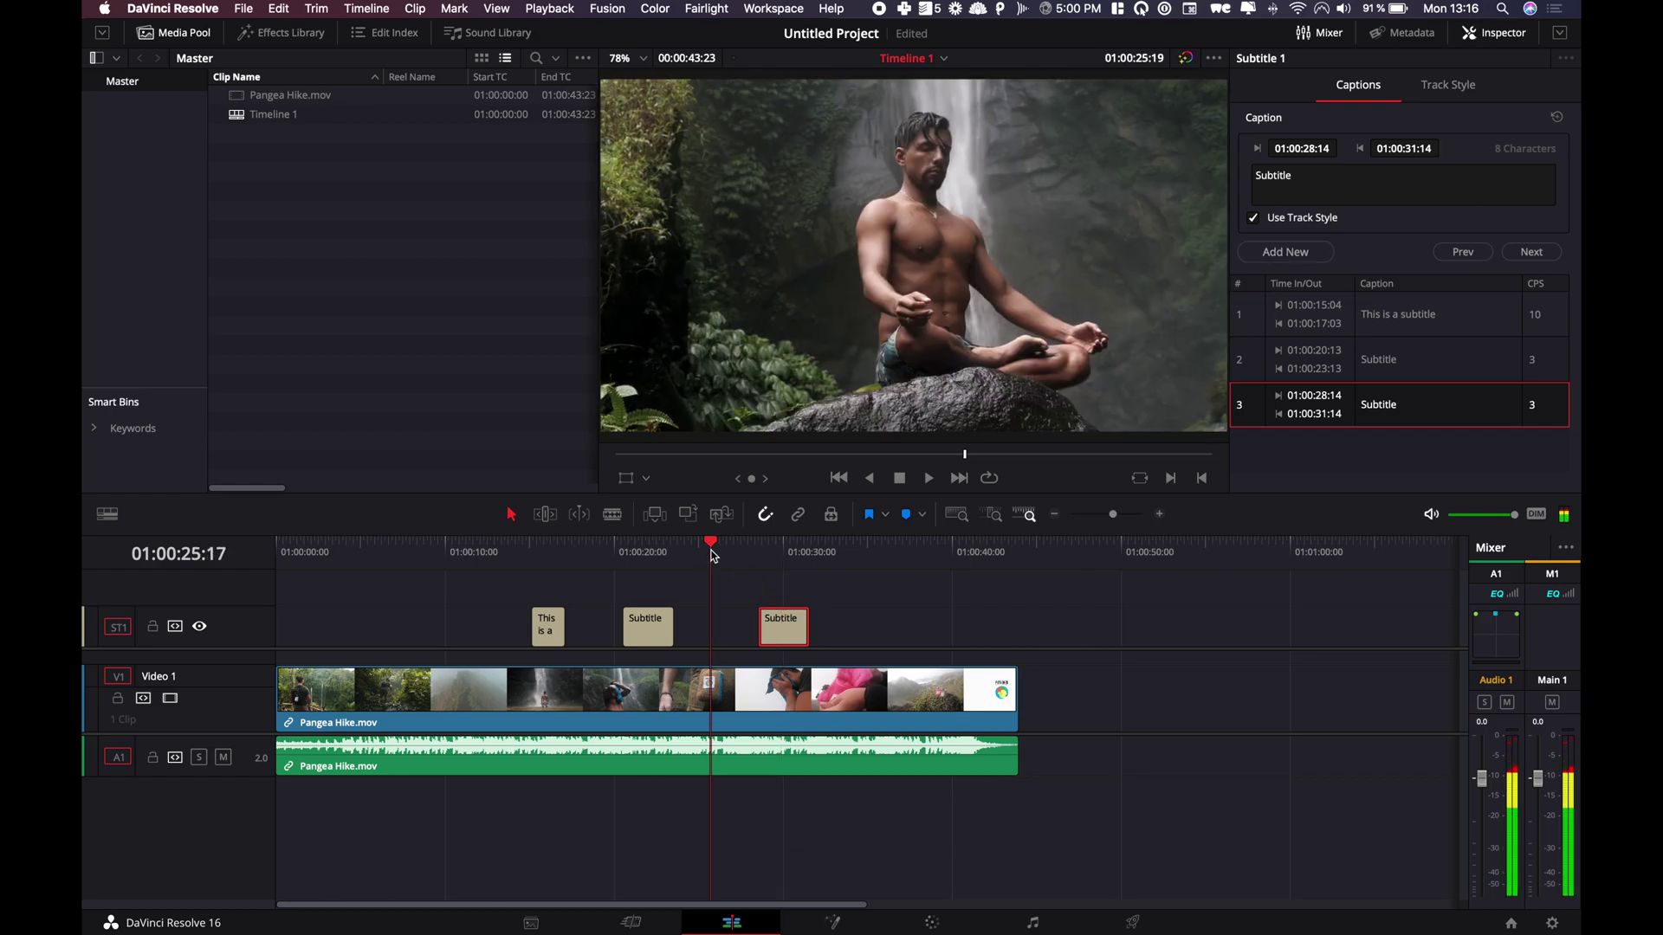
Step: Add a caption at 01:00:25:15 and stop it using the track style
right_click(708, 638)
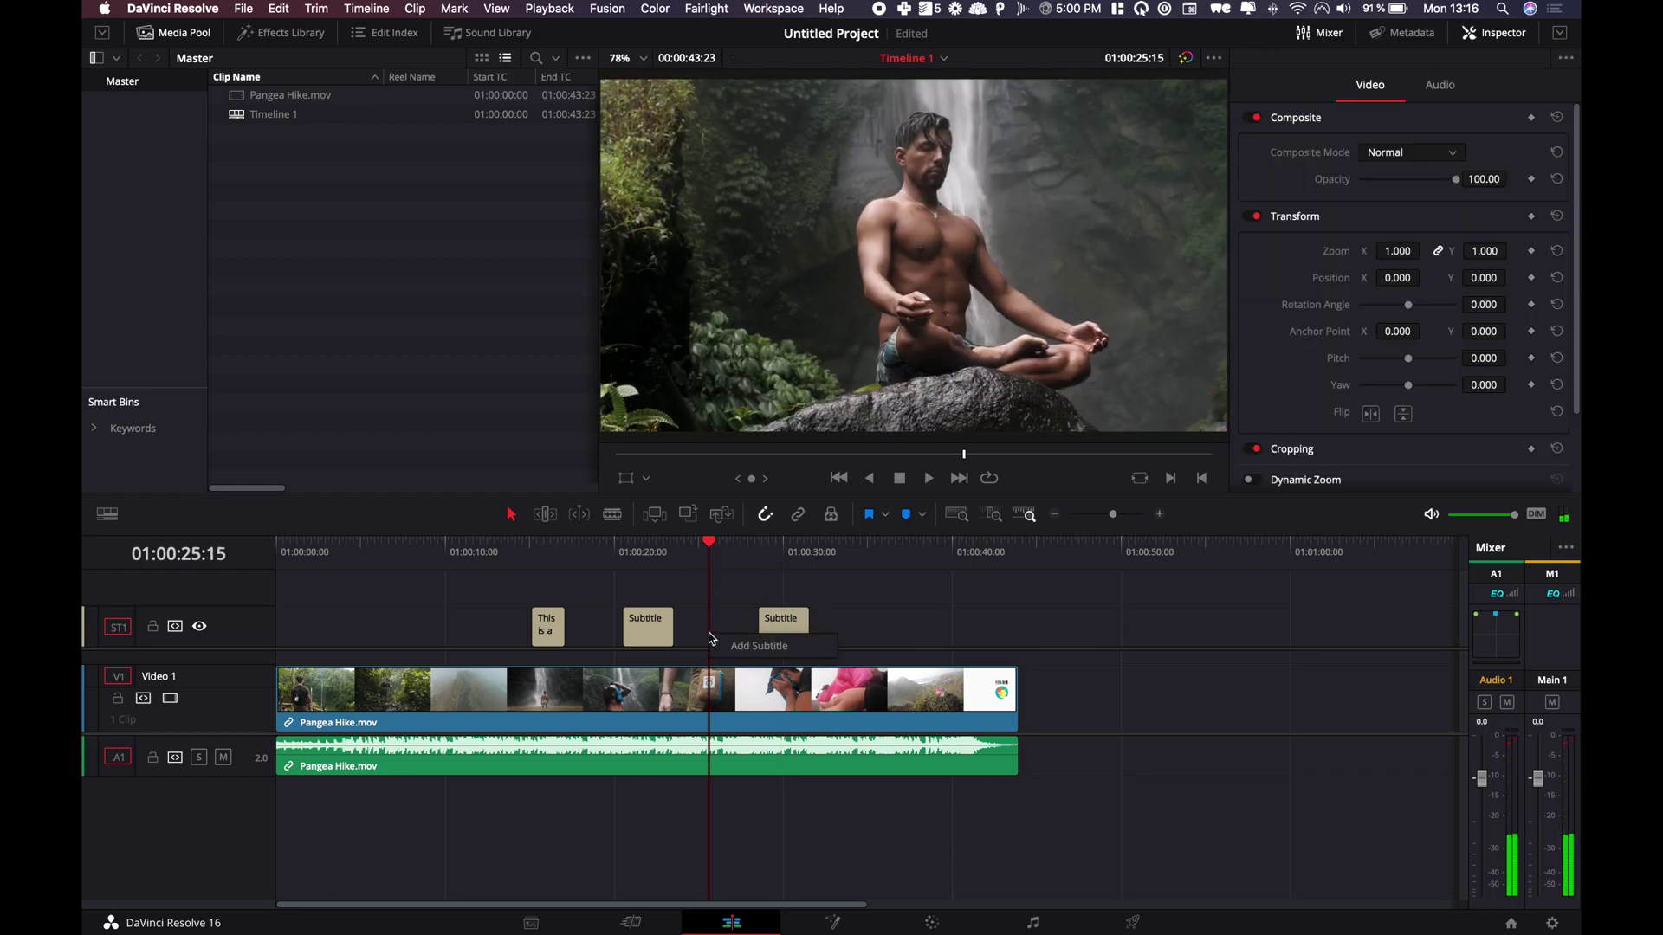
left_click(760, 645)
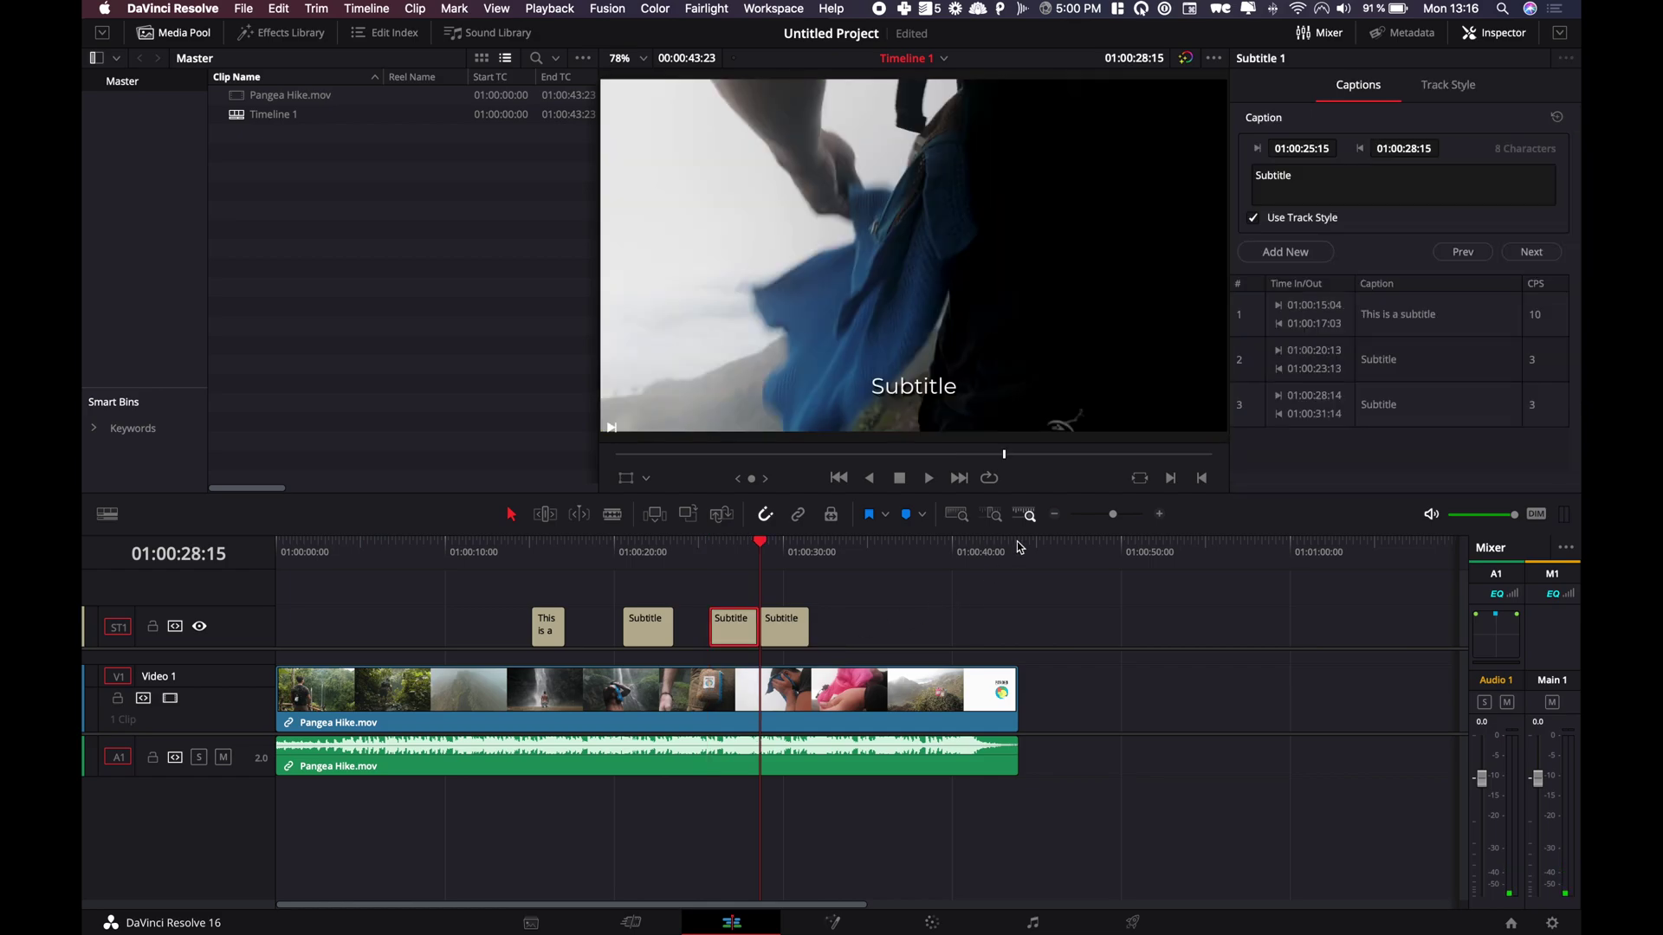
left_click(730, 559)
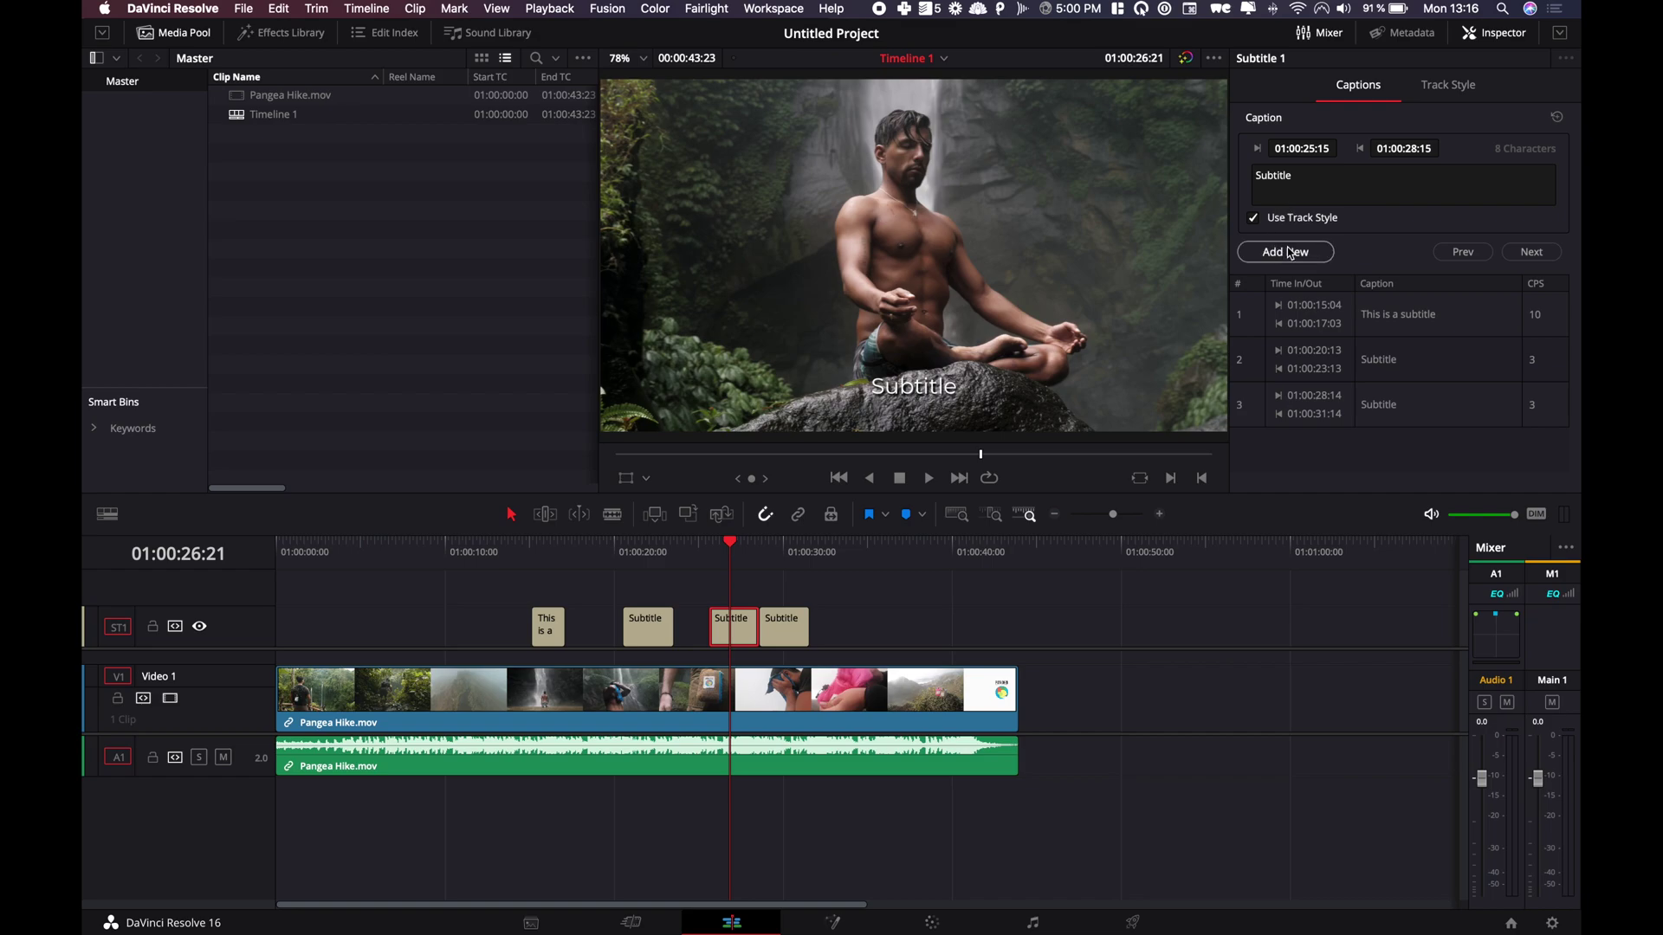
left_click(1253, 219)
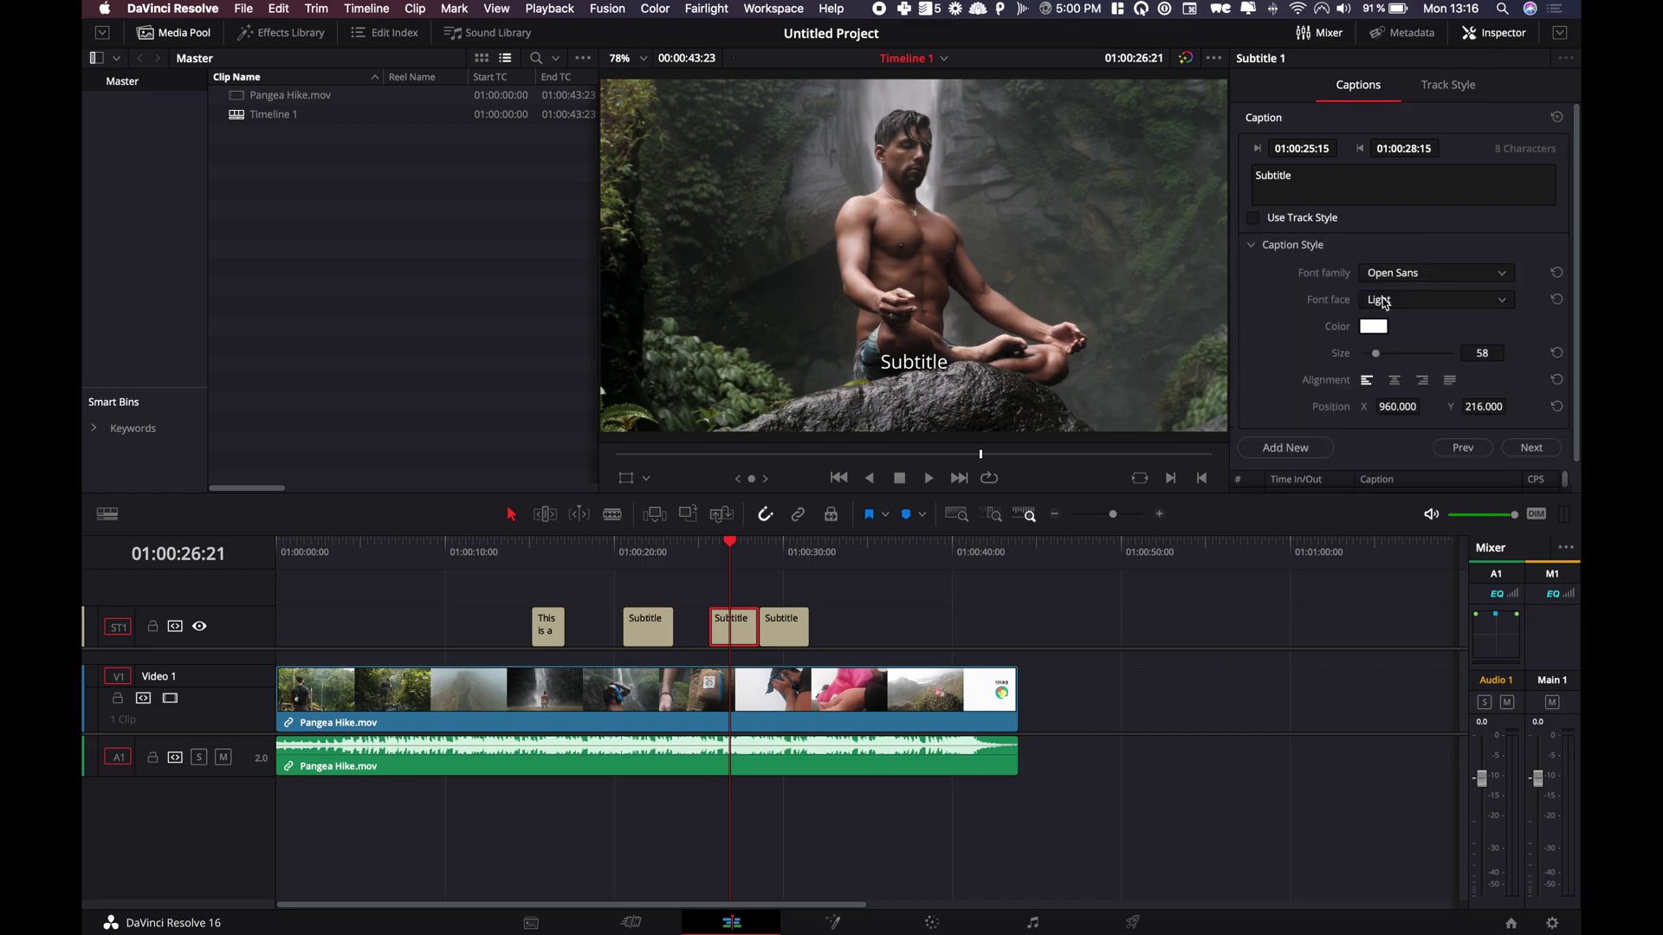
scroll(1377, 303, "down", 2)
scroll(1368, 305, "up", 2)
Step: Style this caption in Palatino, size 53, centred, at position X 337, Y 131
left_click(1437, 275)
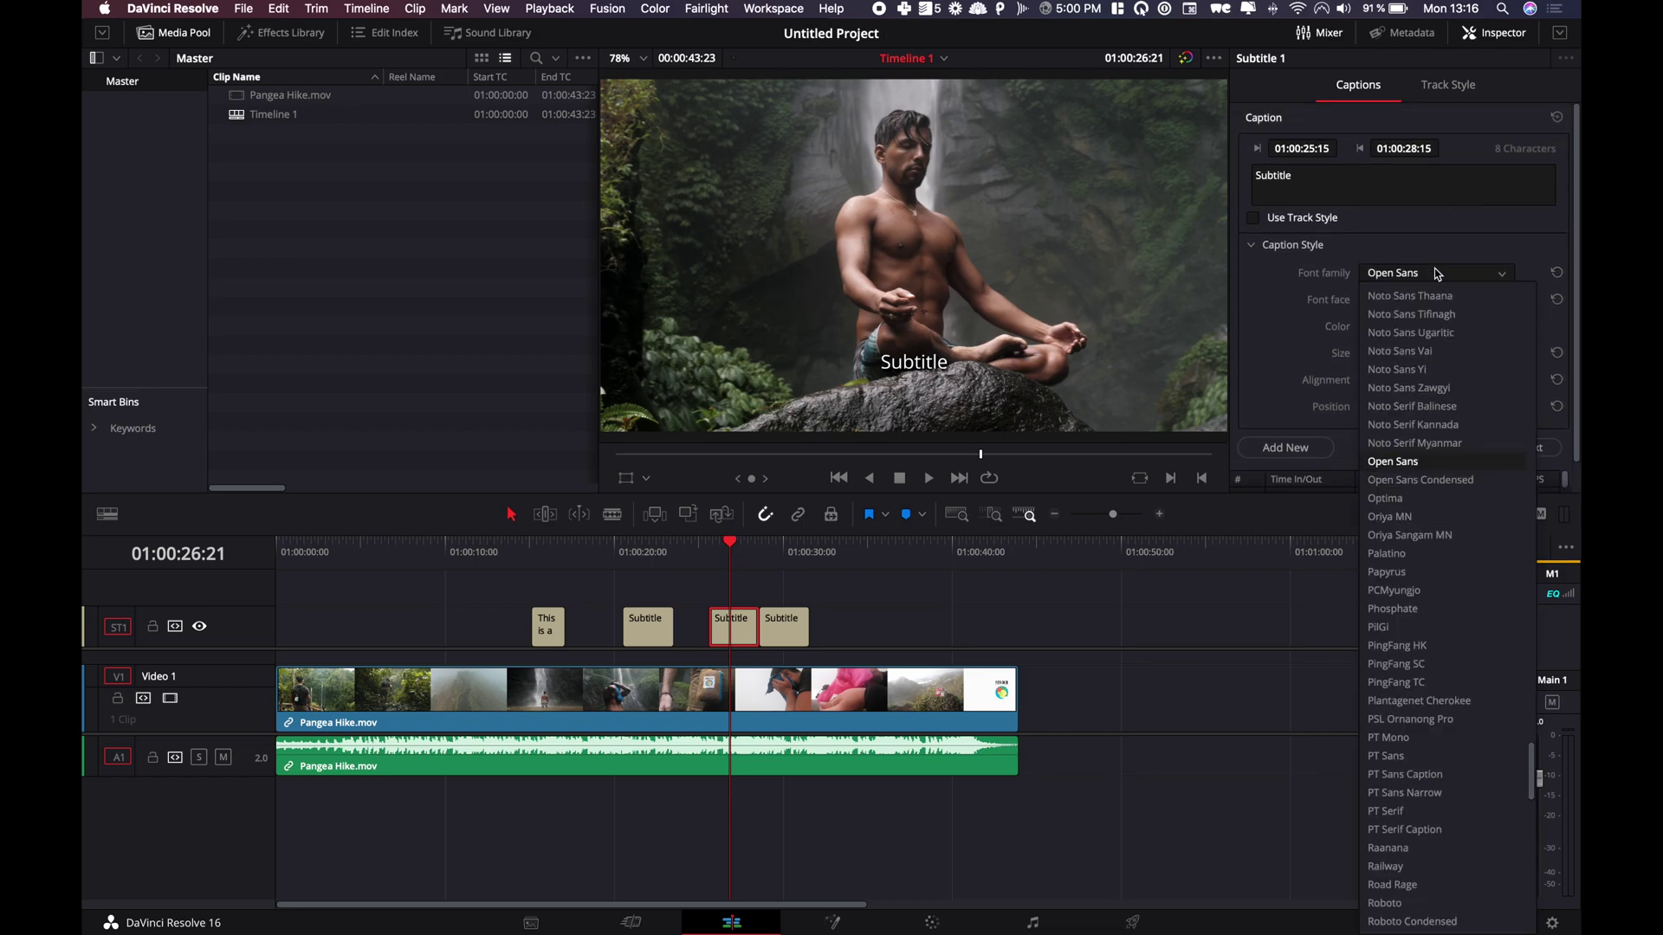
left_click(1388, 555)
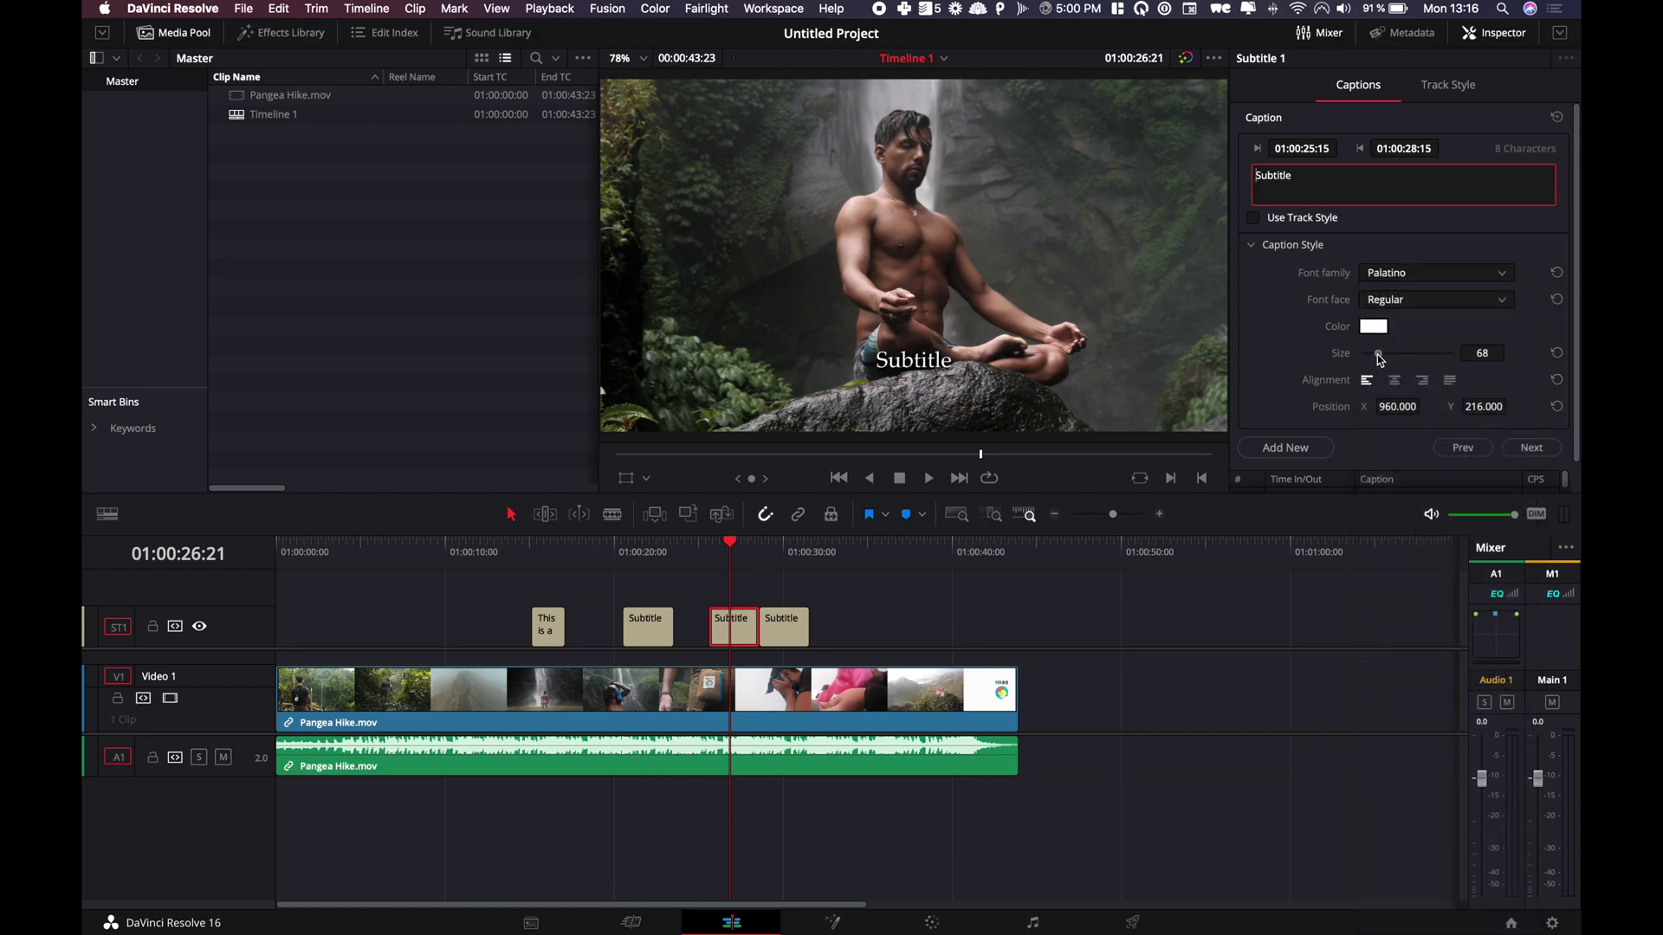
left_click_drag(1381, 361, 1377, 361)
left_click(1394, 380)
scroll(1400, 389, "down", 2)
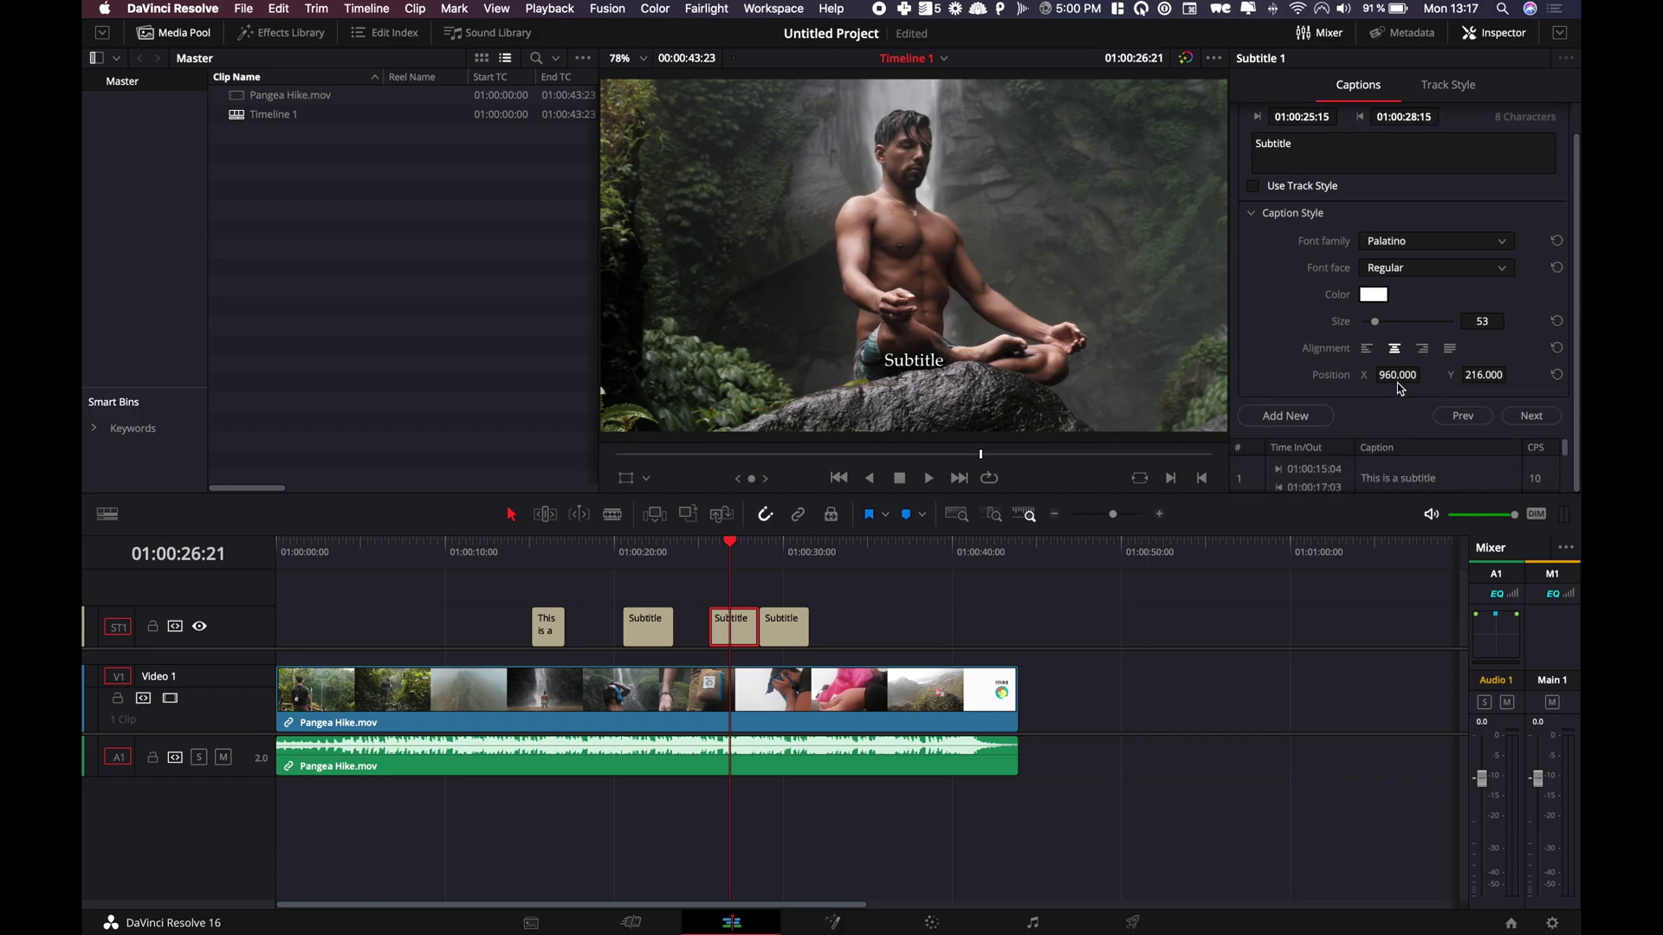
left_click_drag(1483, 374, 1390, 374)
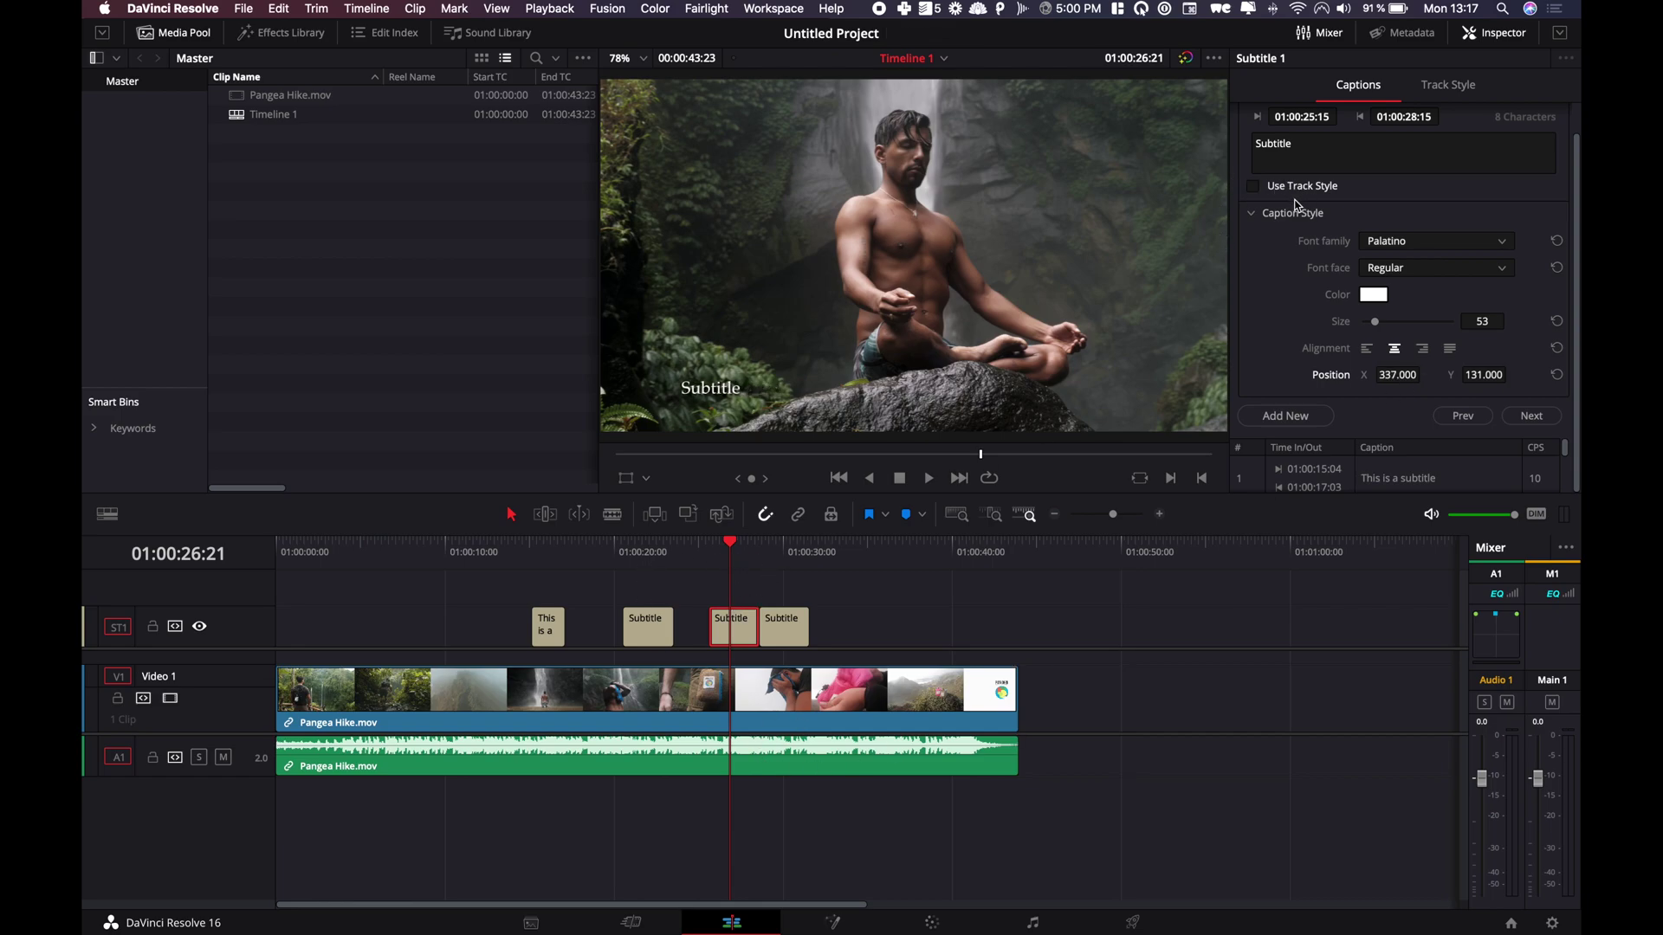
scroll(1342, 374, "up", 1)
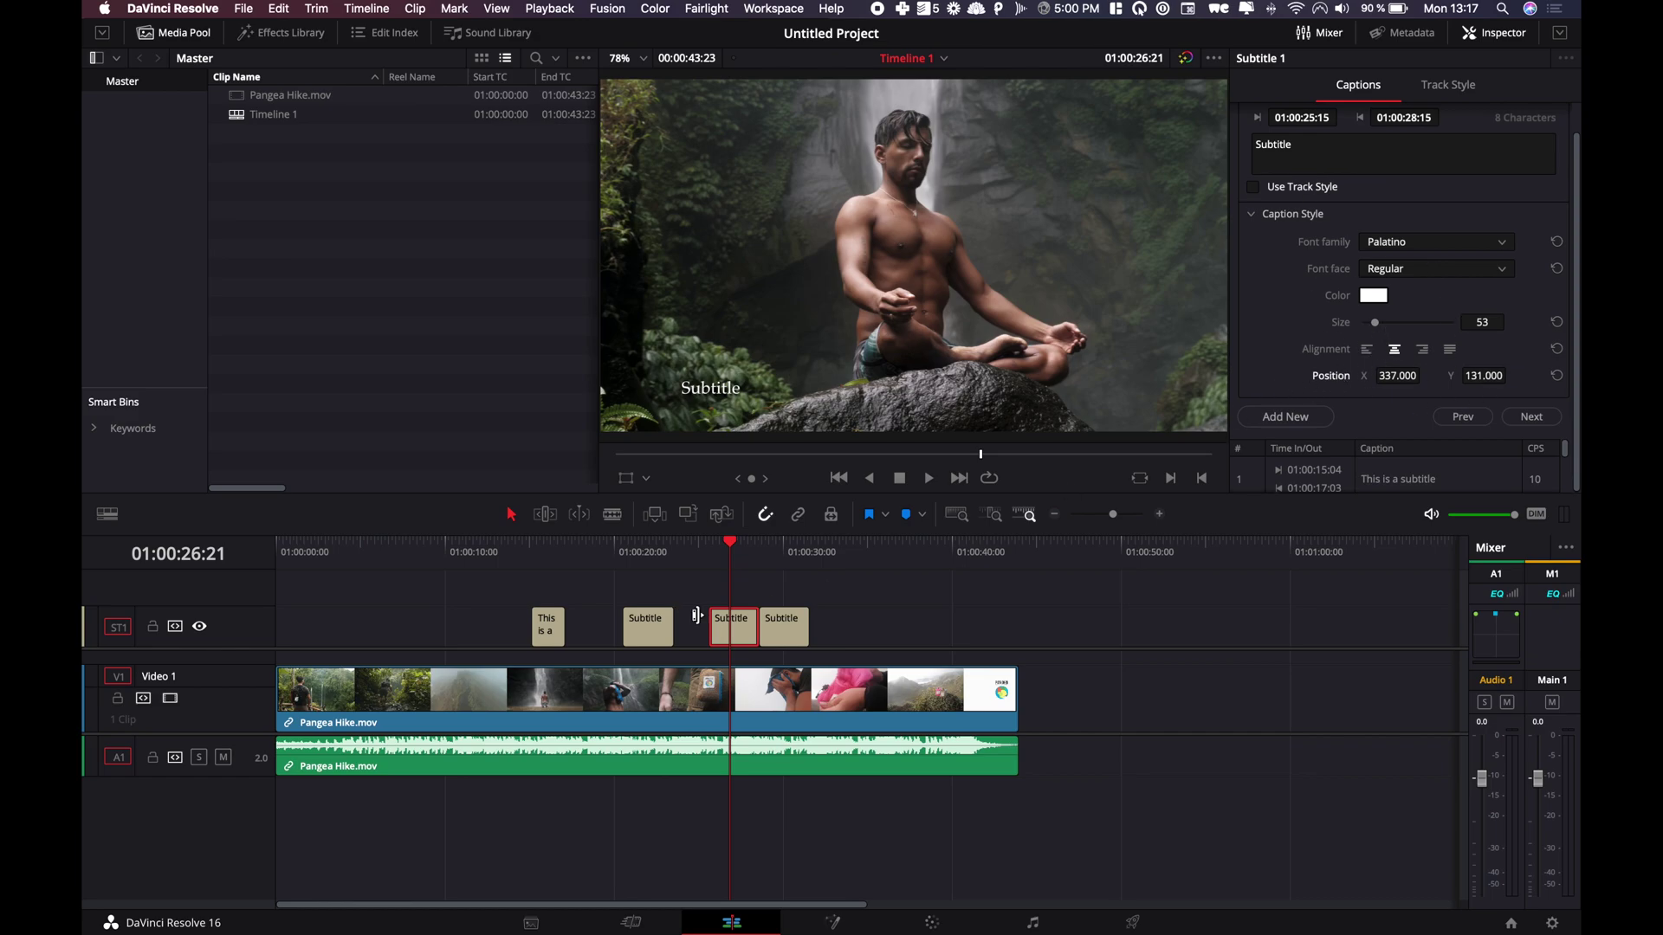
left_click(652, 552)
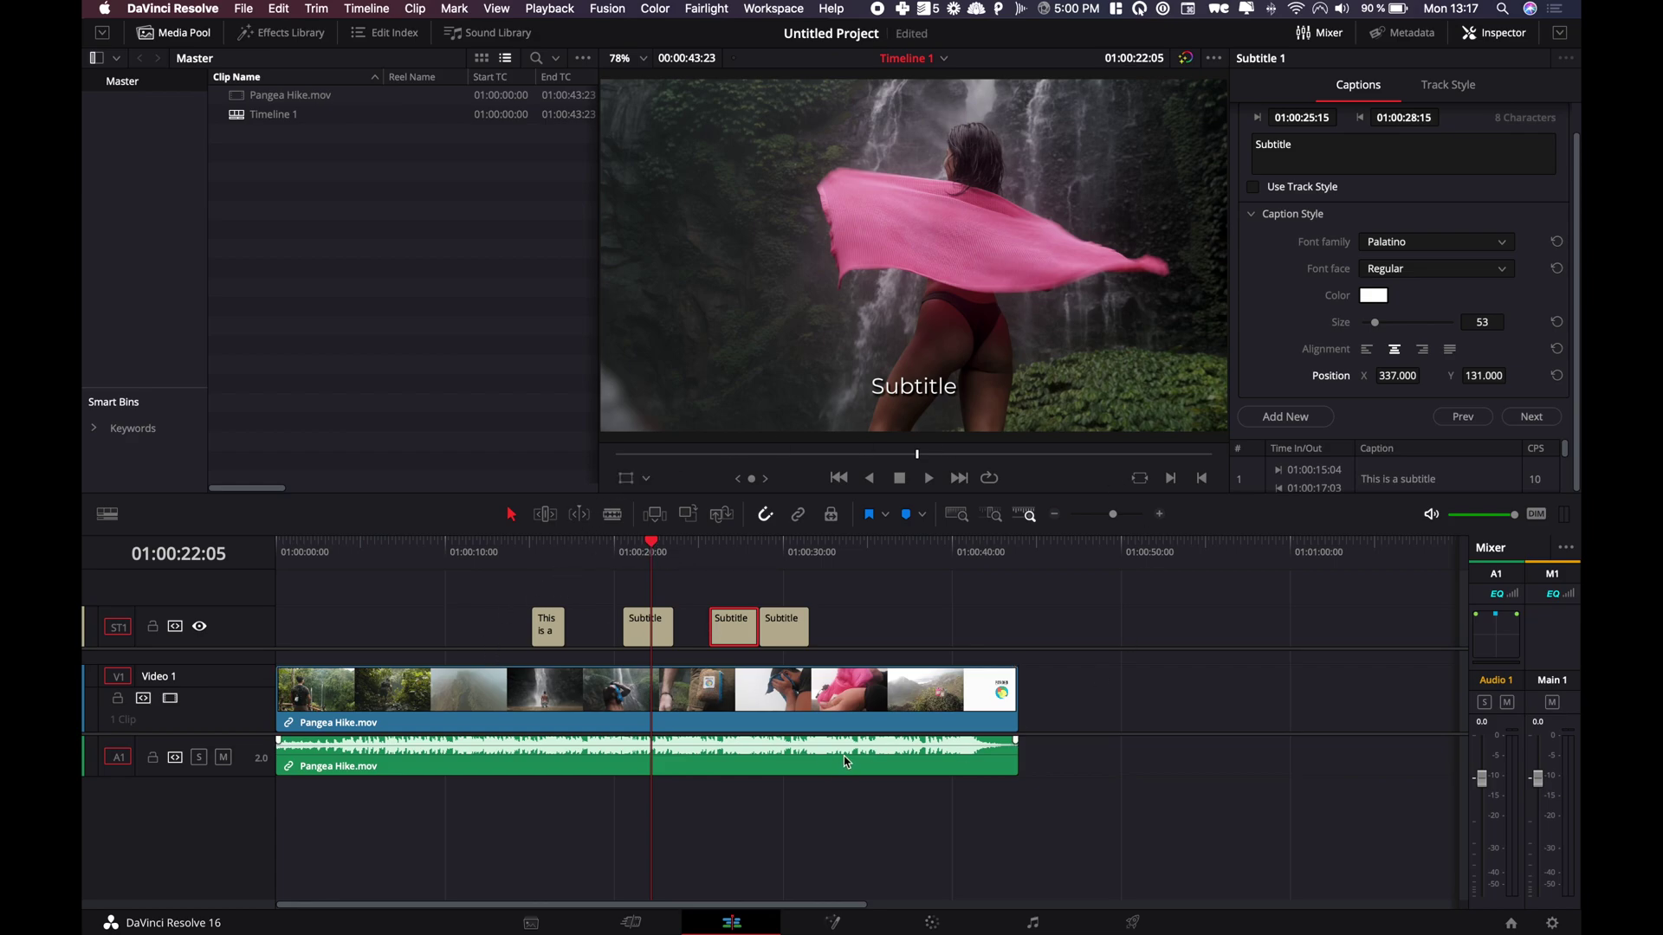
Step: On the Deliver page, expand Subtitle Settings and enable Export Subtitle
left_click(1135, 927)
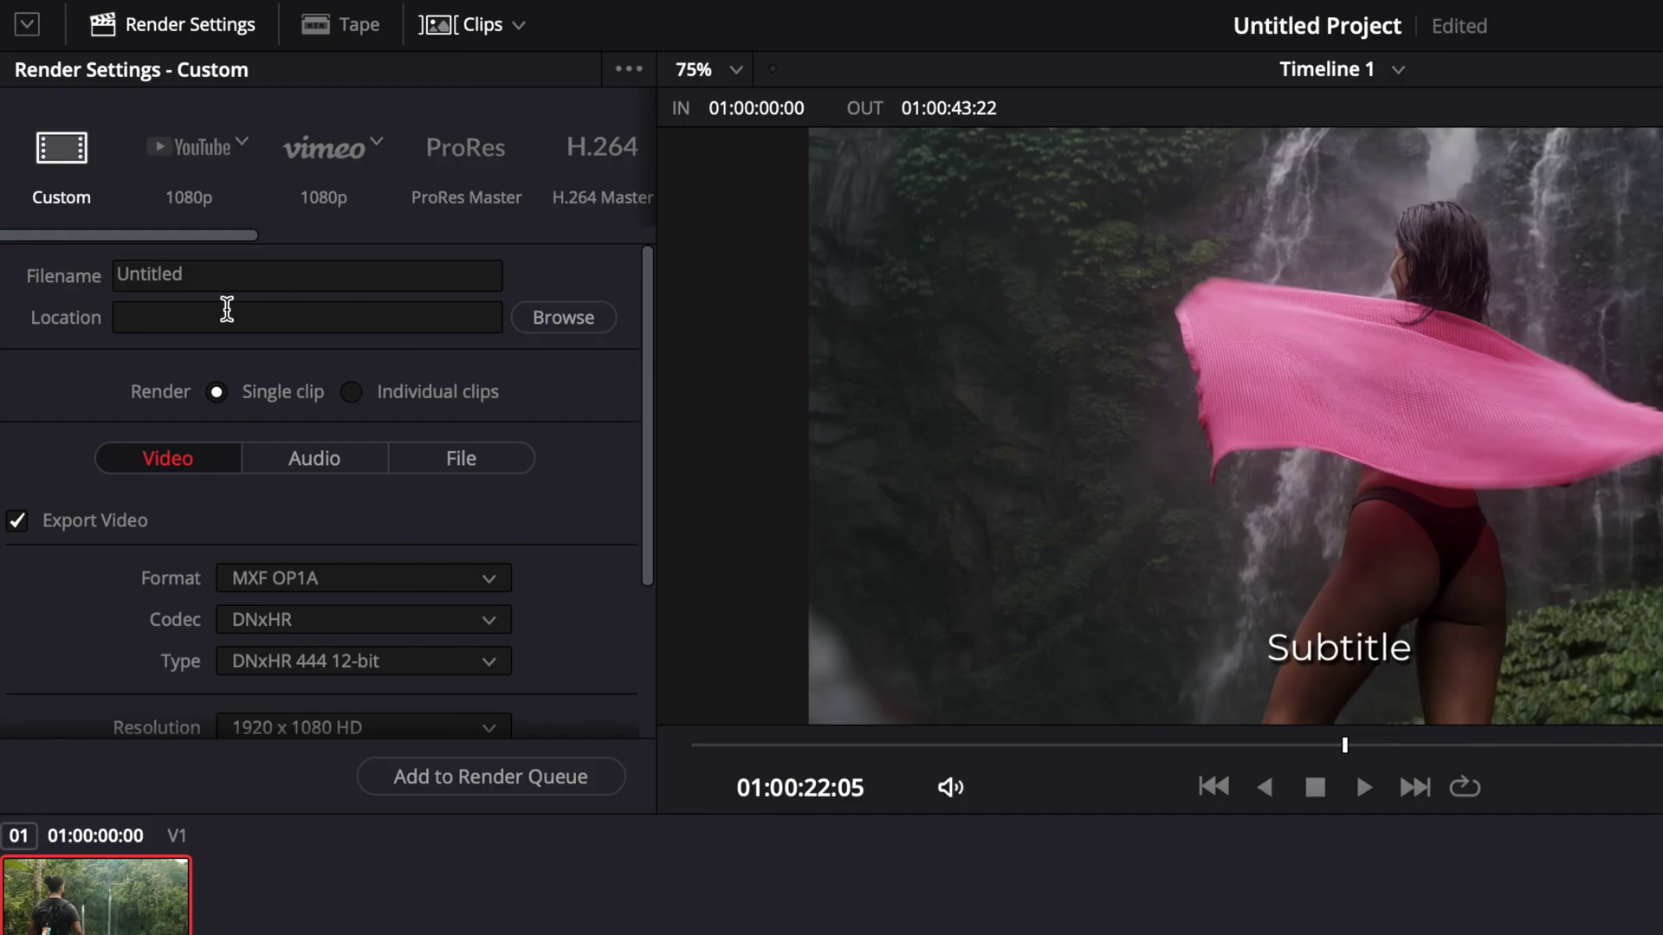
scroll(231, 508, "down", 5)
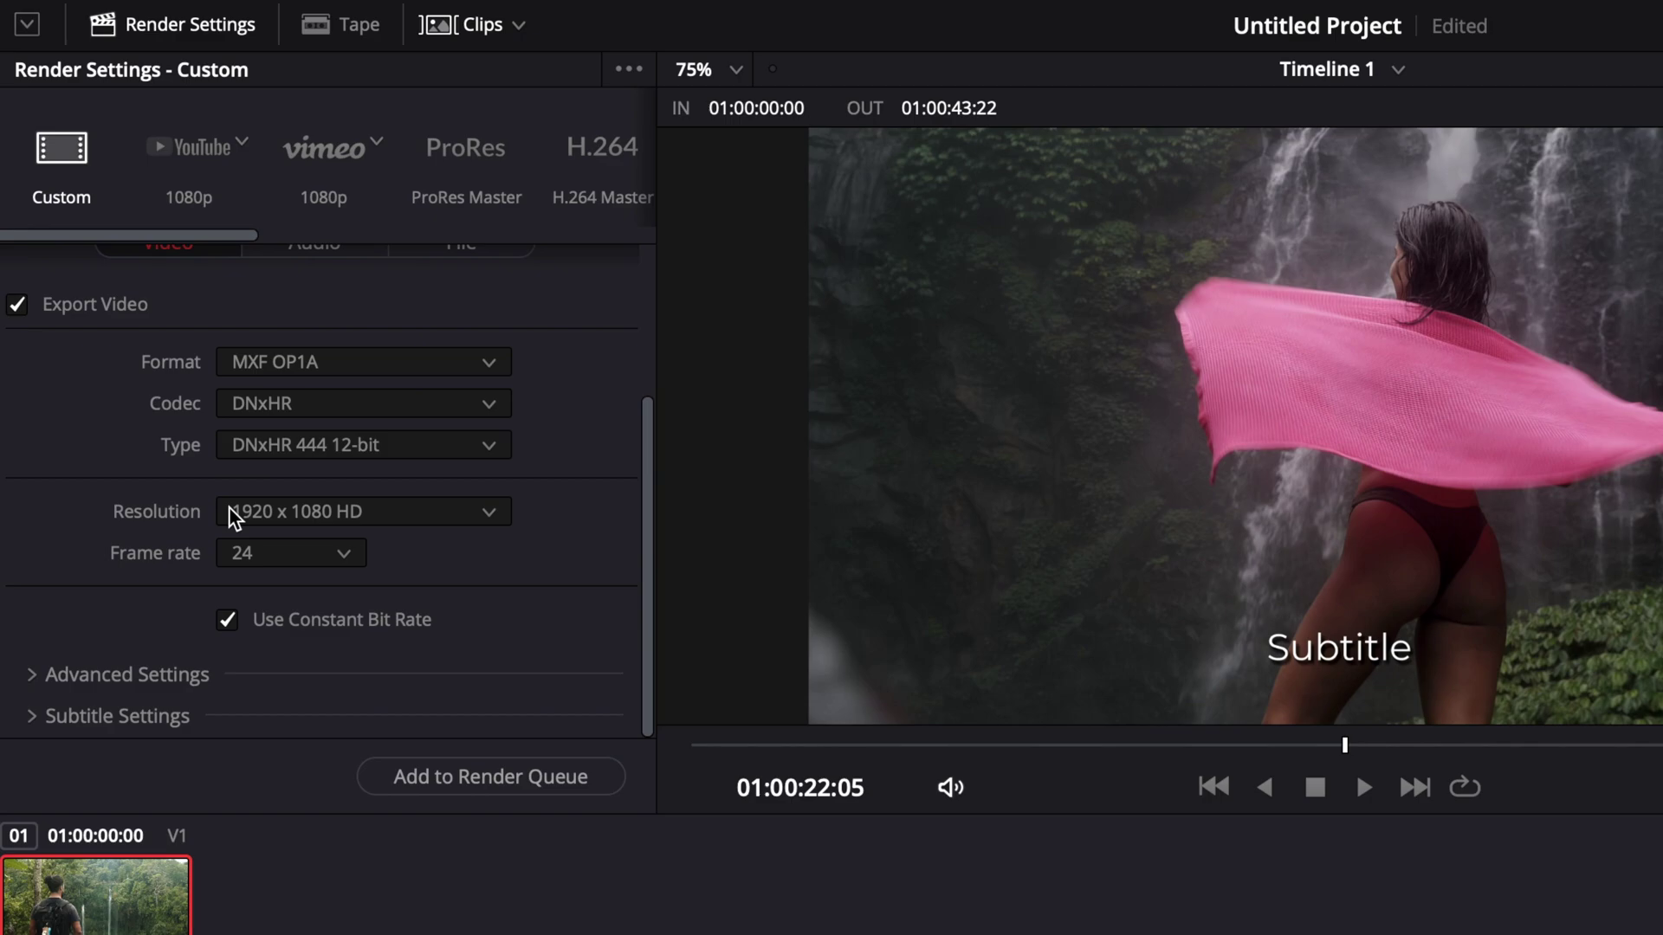
left_click(30, 717)
scroll(67, 690, "down", 5)
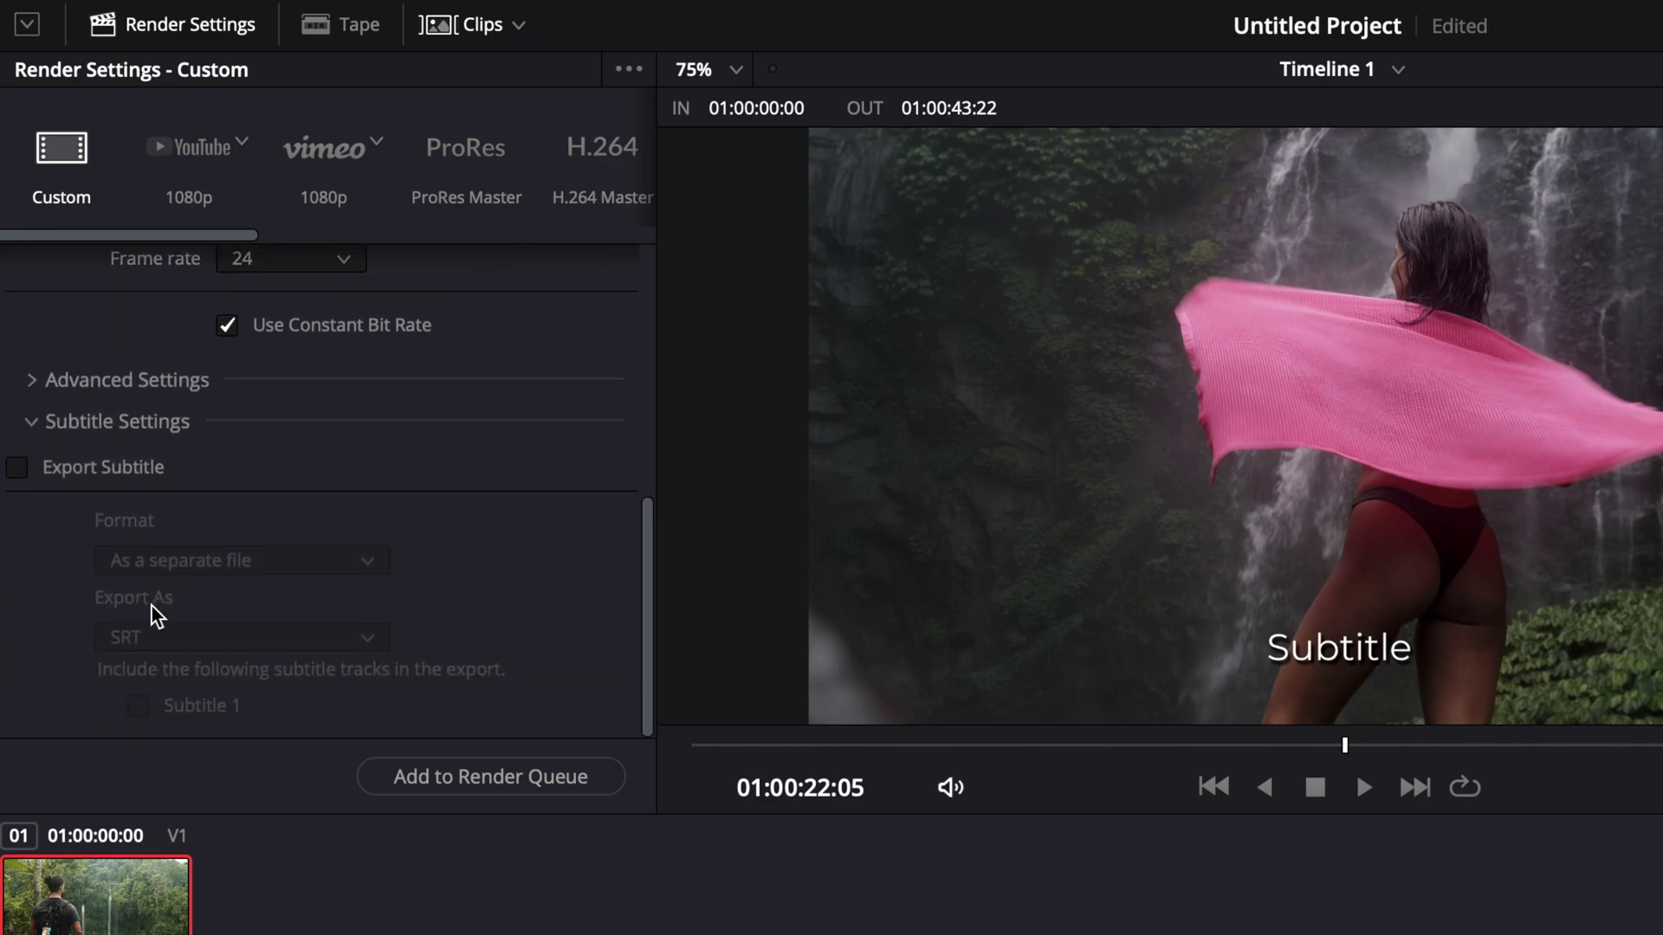
left_click(21, 470)
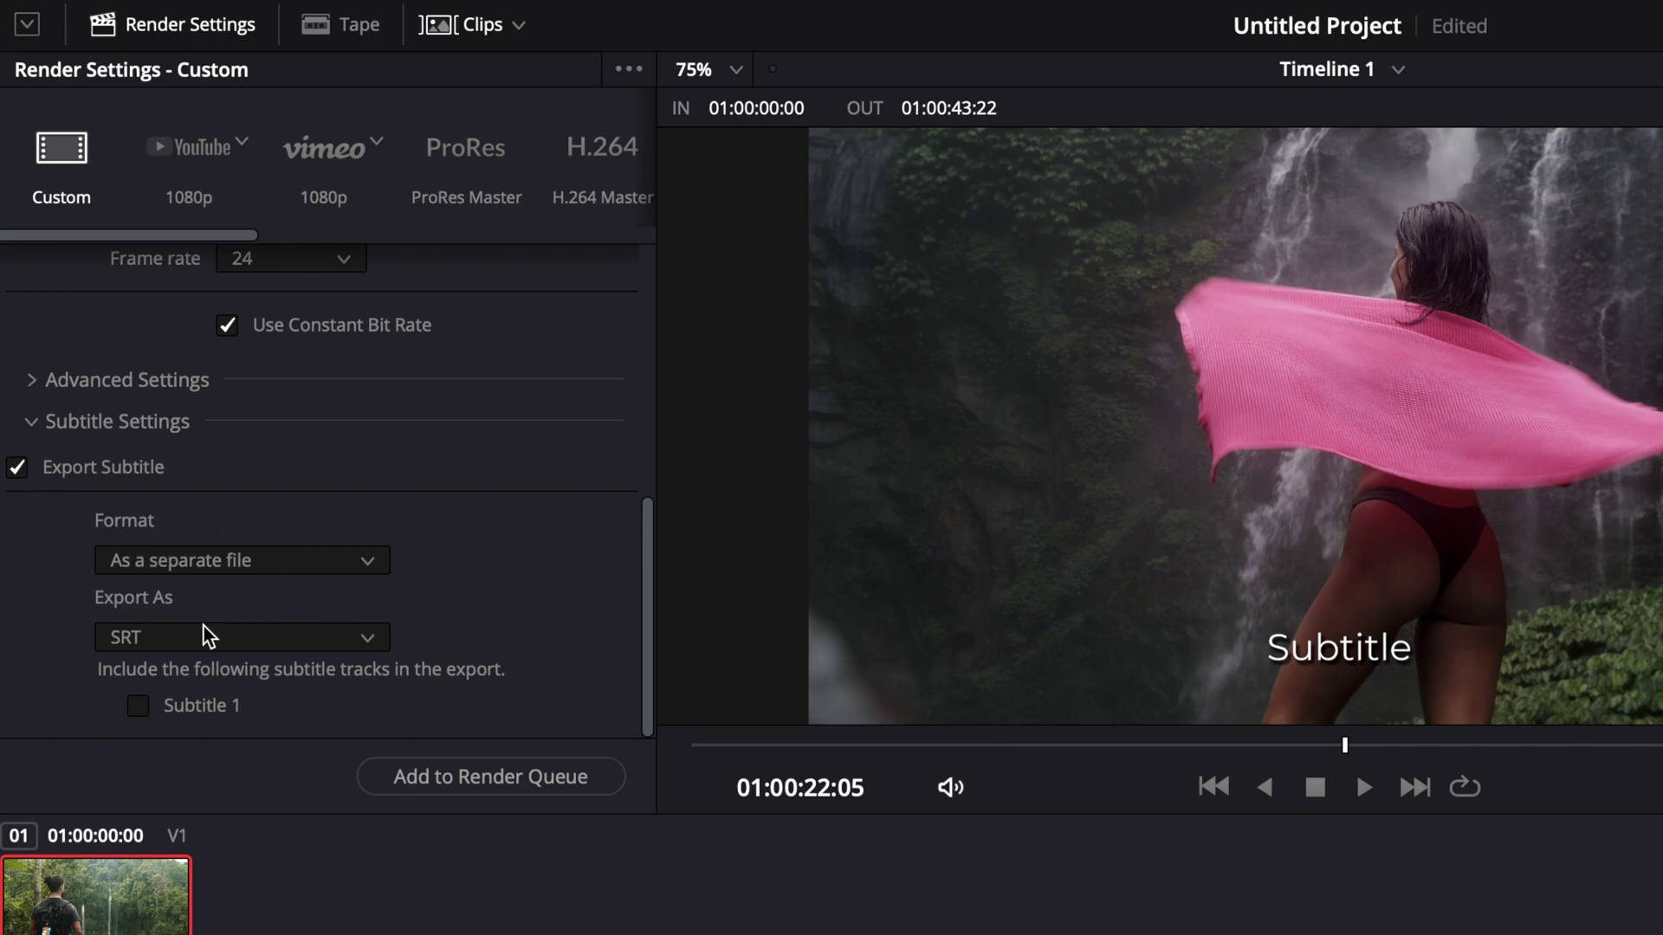
Step: Change the subtitle export format to Burn into video
left_click(235, 560)
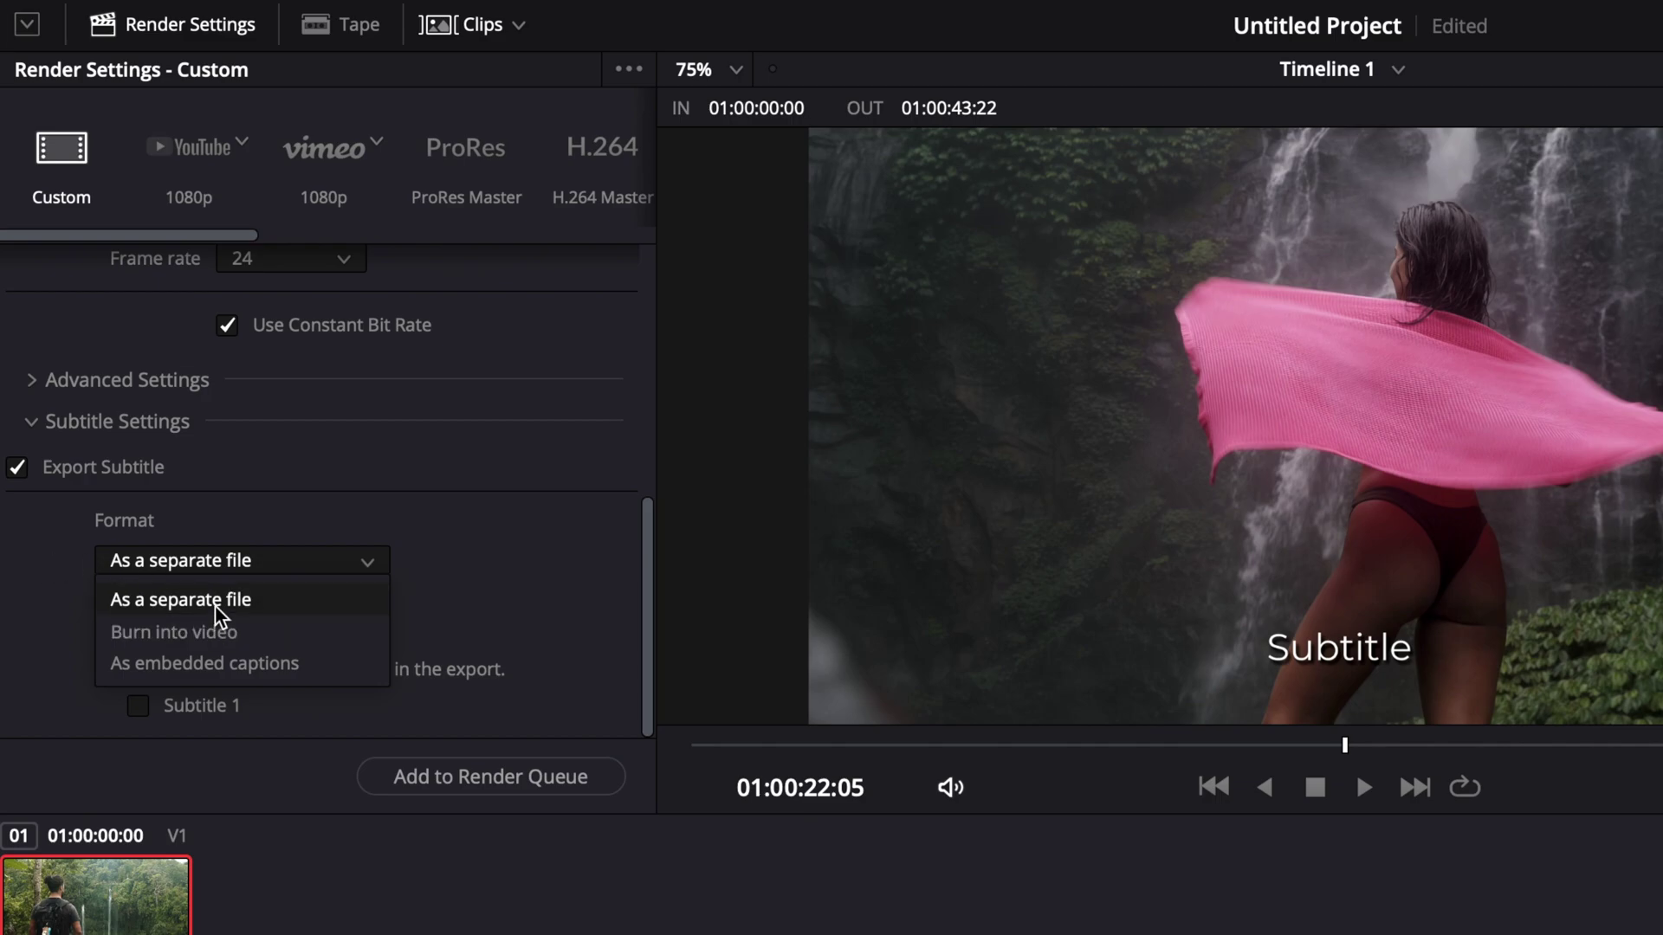
left_click(223, 632)
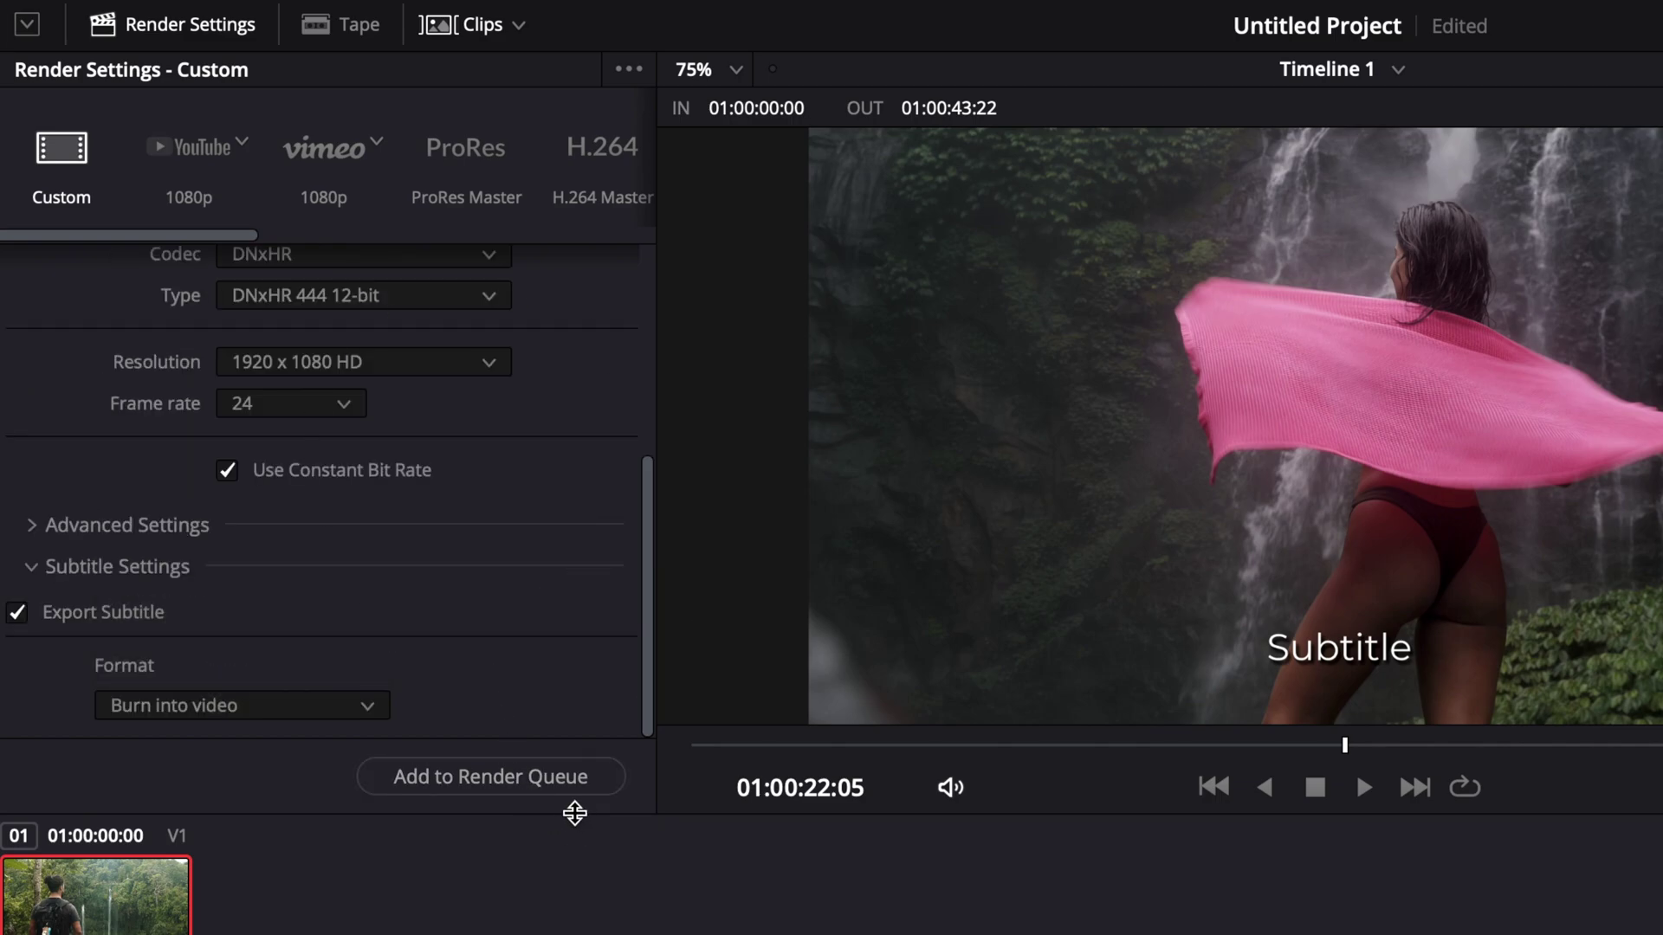